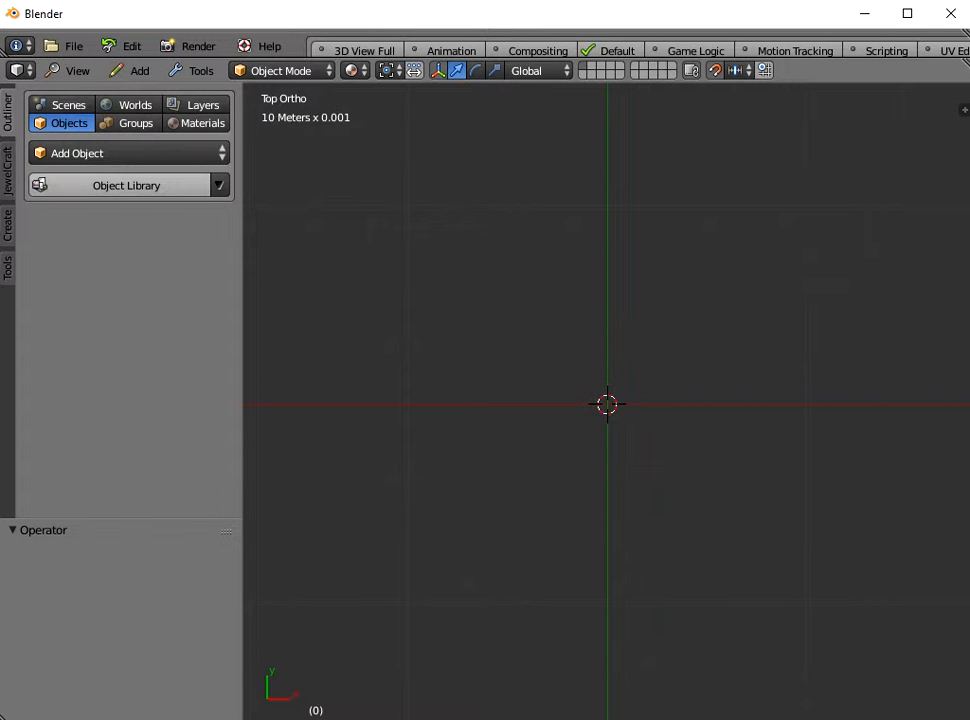
Step: Add Pendant - Square Pattern (001-04) from the object library's 05Square Designs category to the scene
left_click(105, 185)
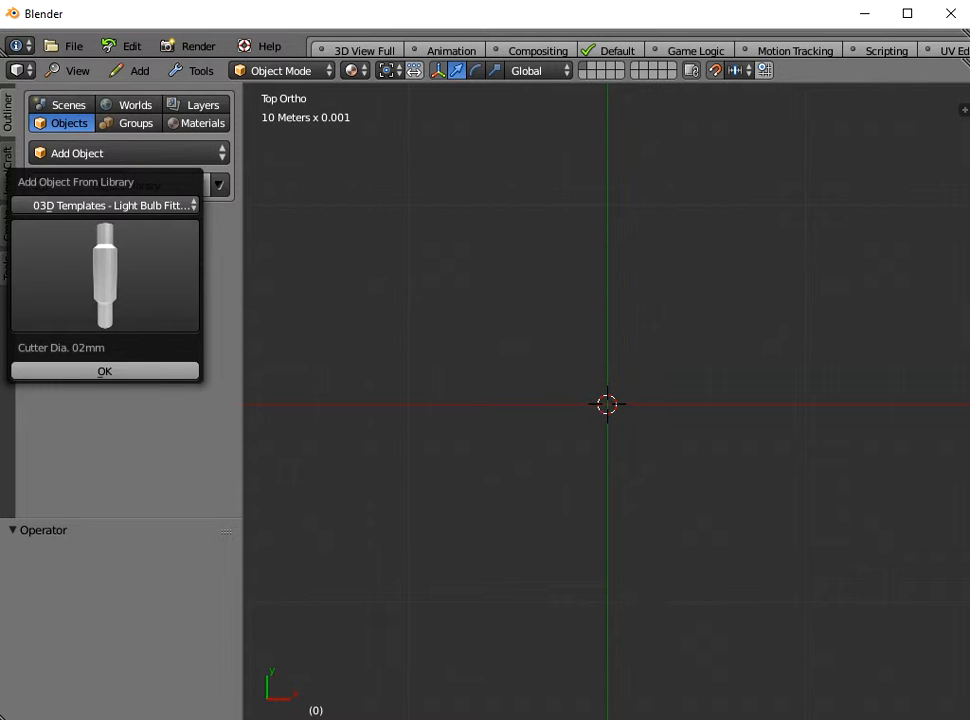
left_click(105, 205)
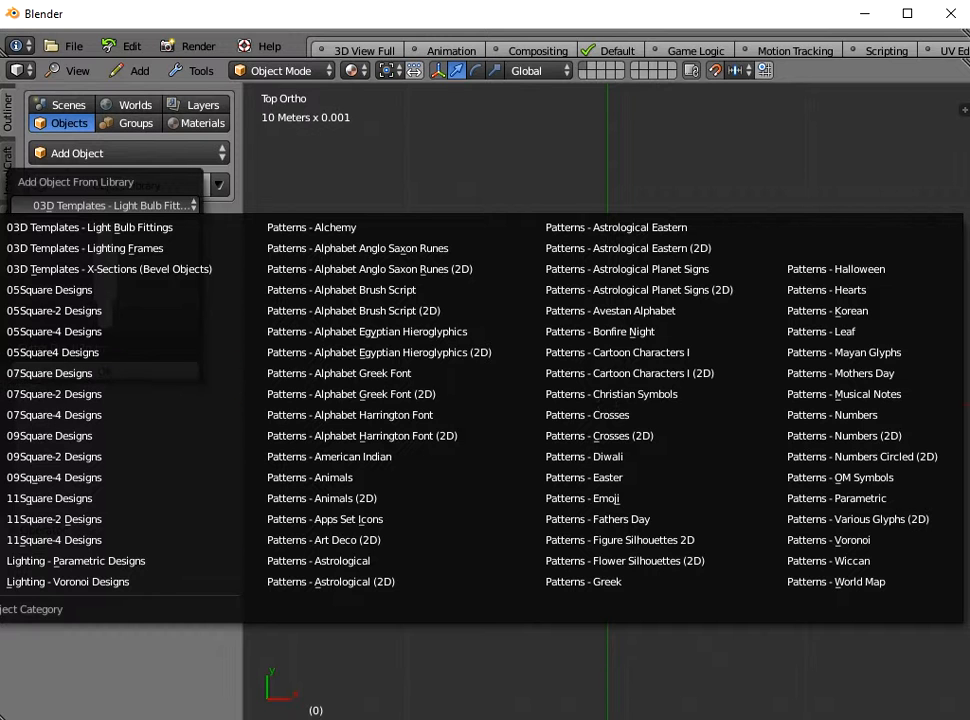
left_click(49, 290)
left_click(49, 290)
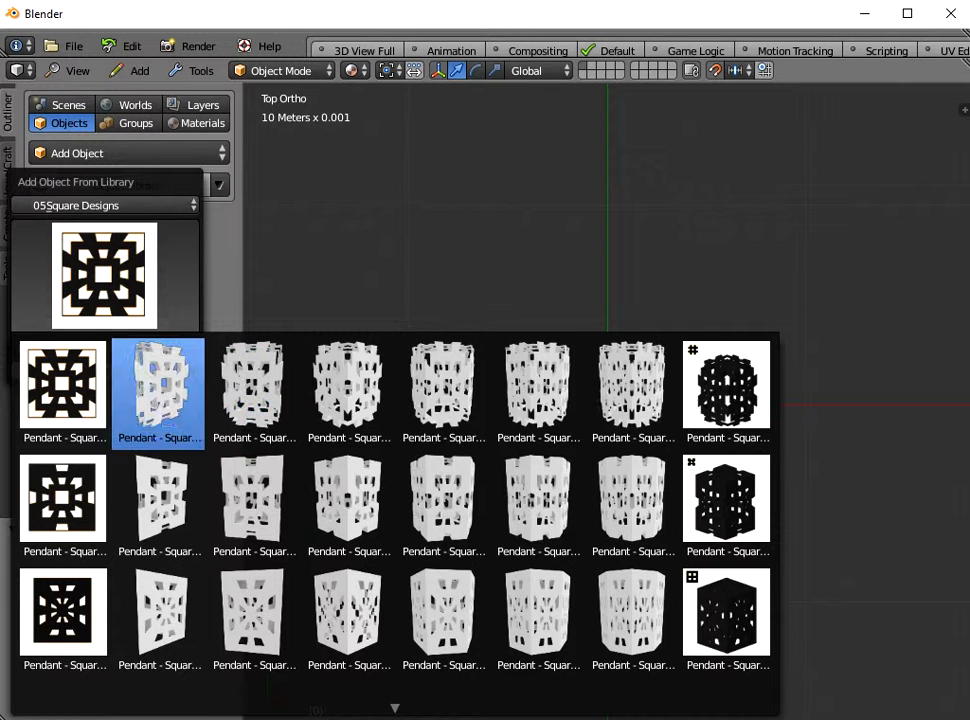
left_click(252, 392)
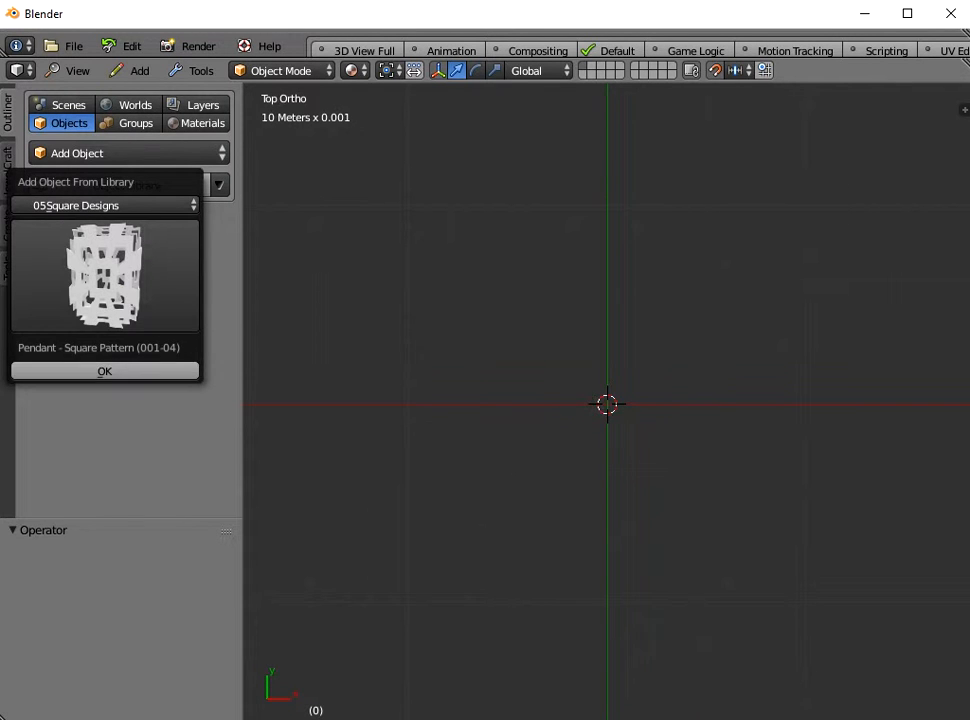
left_click(104, 371)
left_click(216, 219)
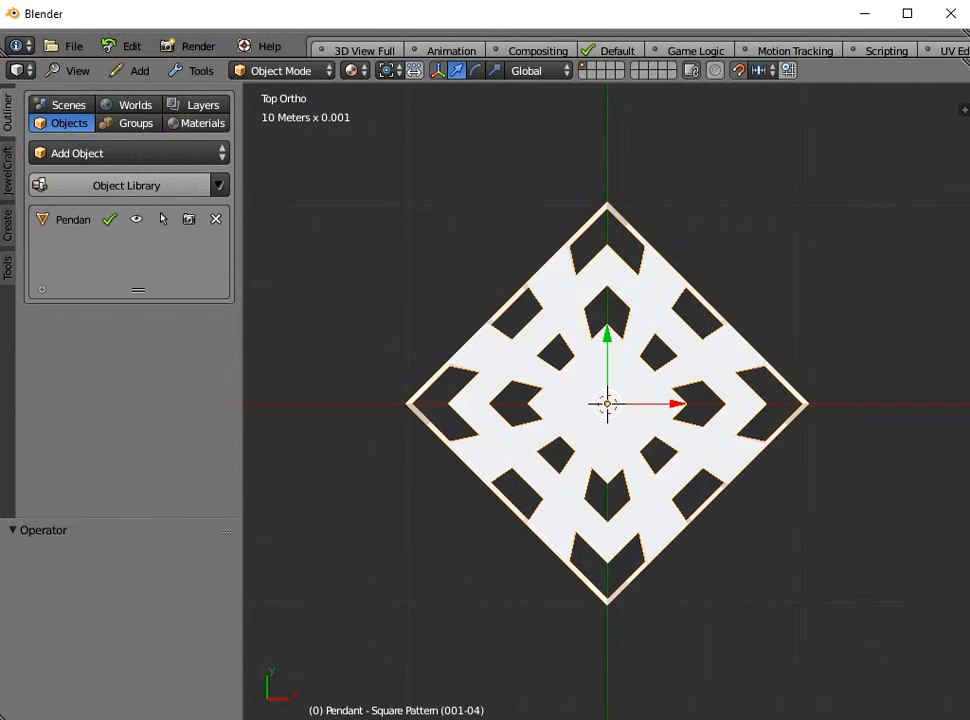
Step: Turn off the grid floor in the viewport settings
middle_click_drag(607, 403, 700, 300)
scroll(607, 403, "down", 2)
left_click(71, 70)
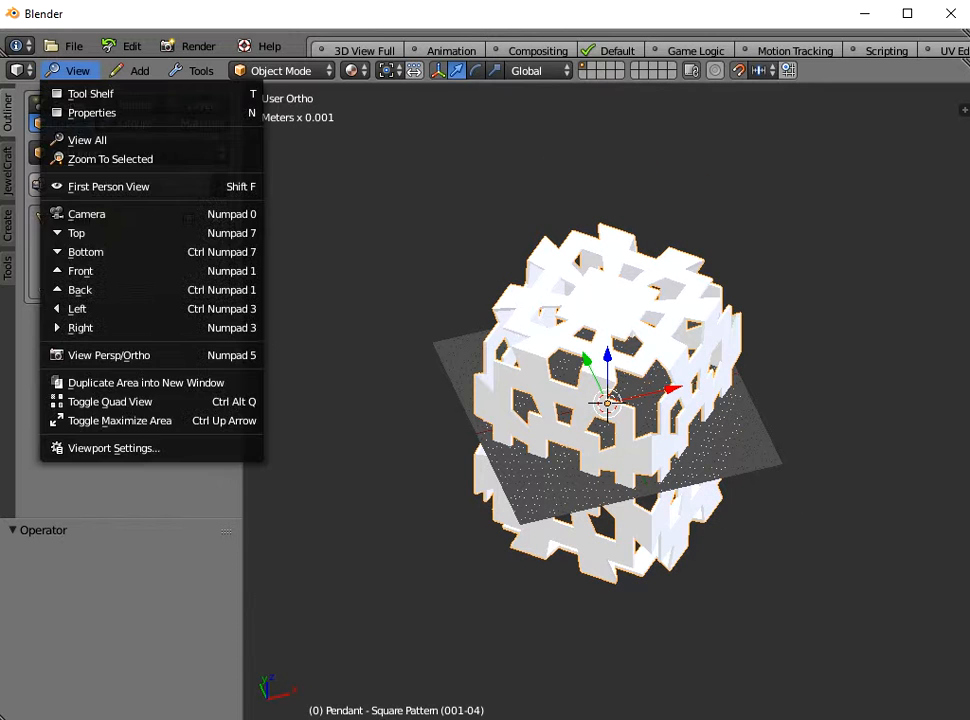
left_click(110, 448)
left_click(25, 614)
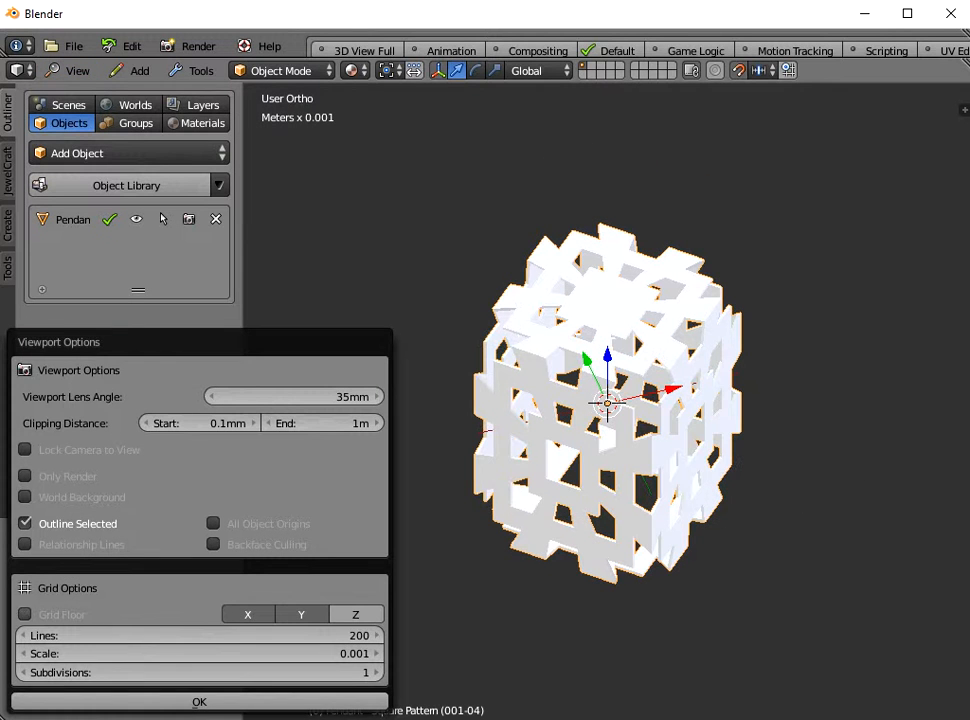
Step: Add the E27 Candle Filament Bulb 35mm from the object library's 03D Templates - Light Bulb Fittings category
key("KP_1")
middle_click_drag(700, 380, 484, 474)
scroll(607, 403, "down", 1)
scroll(484, 474, "up", 1)
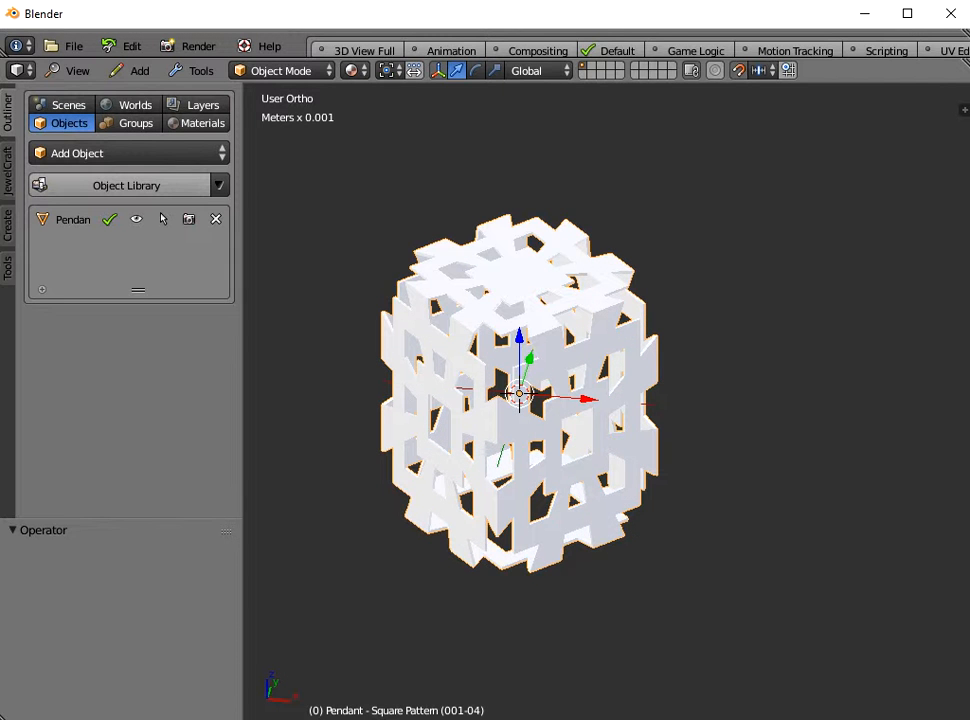
left_click(126, 185)
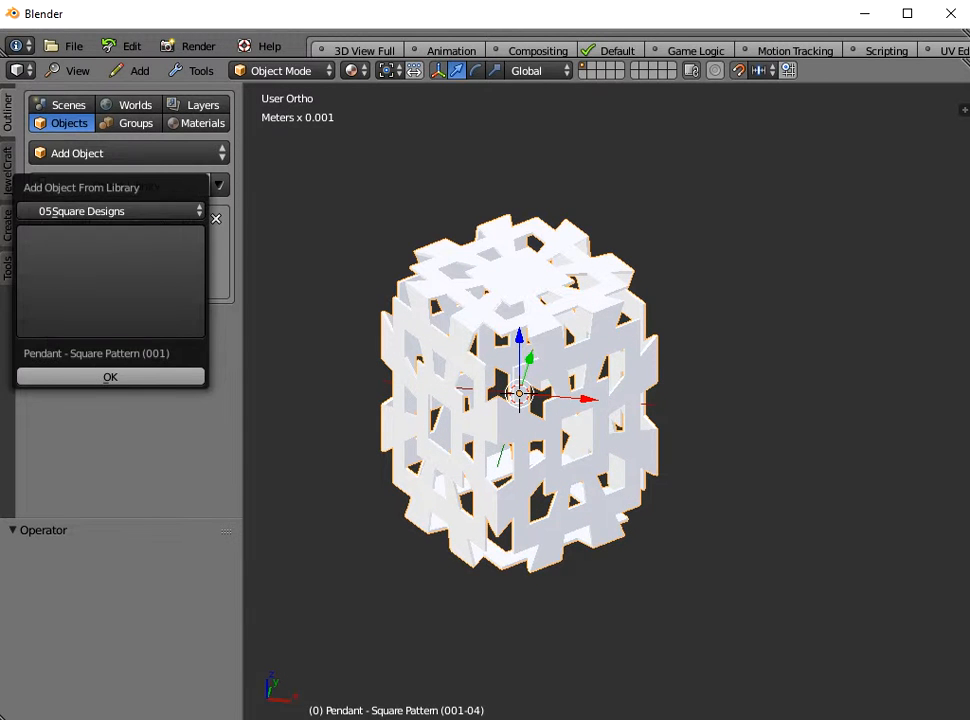
left_click(110, 211)
left_click(89, 233)
left_click(110, 280)
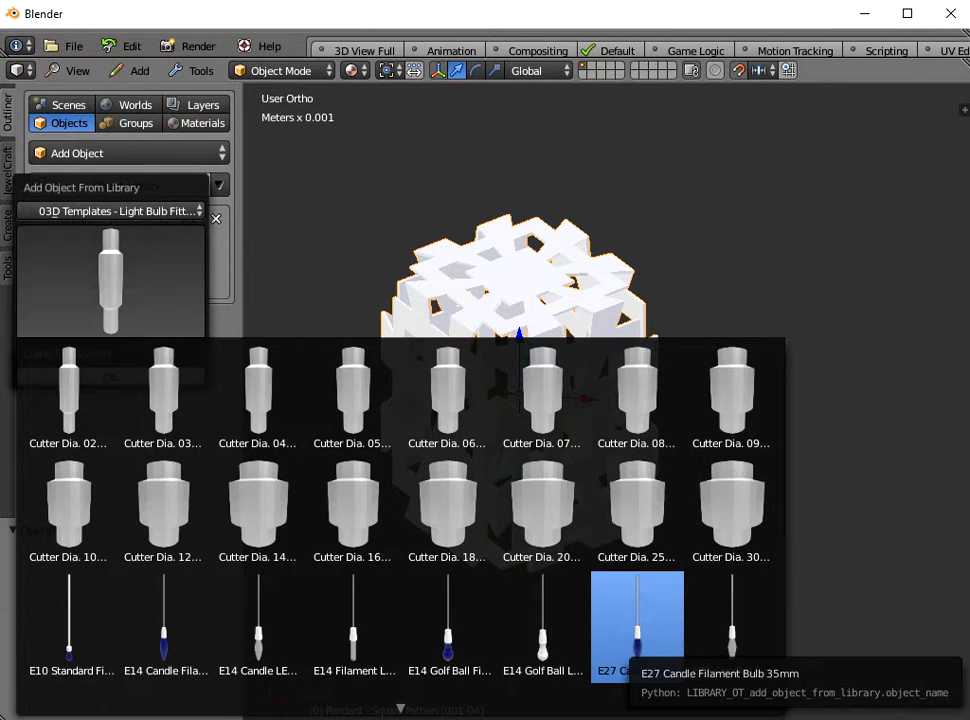
left_click(637, 630)
left_click(110, 376)
Step: Raise the candle bulb 11.4 cm along the Z axis so that it hangs inside the pendant
middle_click_drag(600, 420, 708, 383)
left_click_drag(536, 343, 536, 189)
middle_click_drag(560, 420, 665, 477)
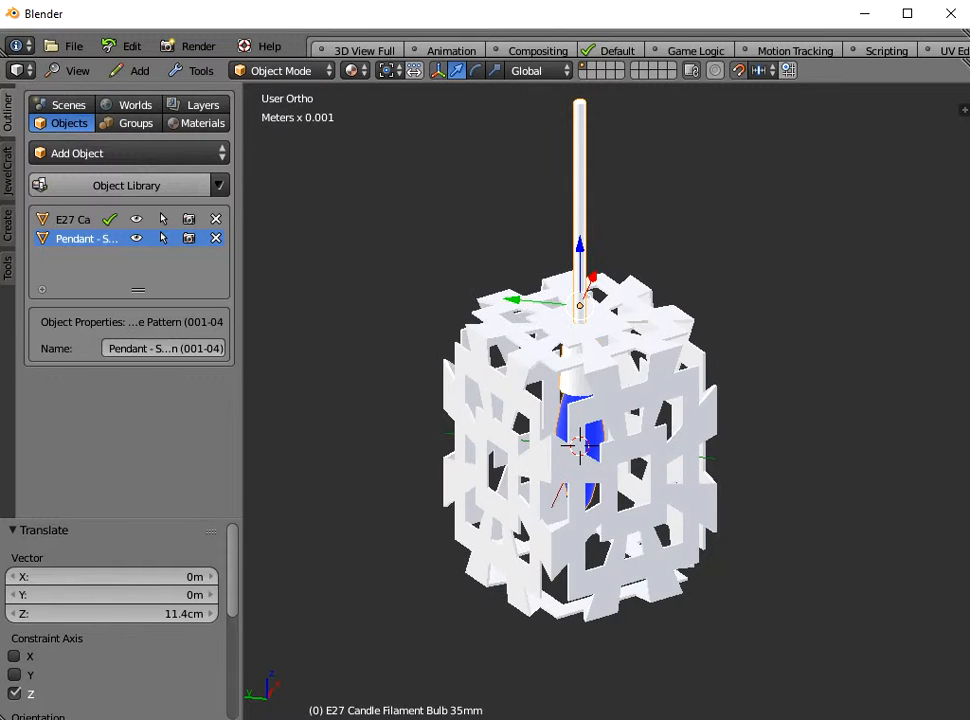
Step: Select the pendant and turn on the Screencast Keys display
right_click(665, 477)
scroll(580, 420, "down", 2)
middle_click_drag(600, 440, 627, 381, "shift")
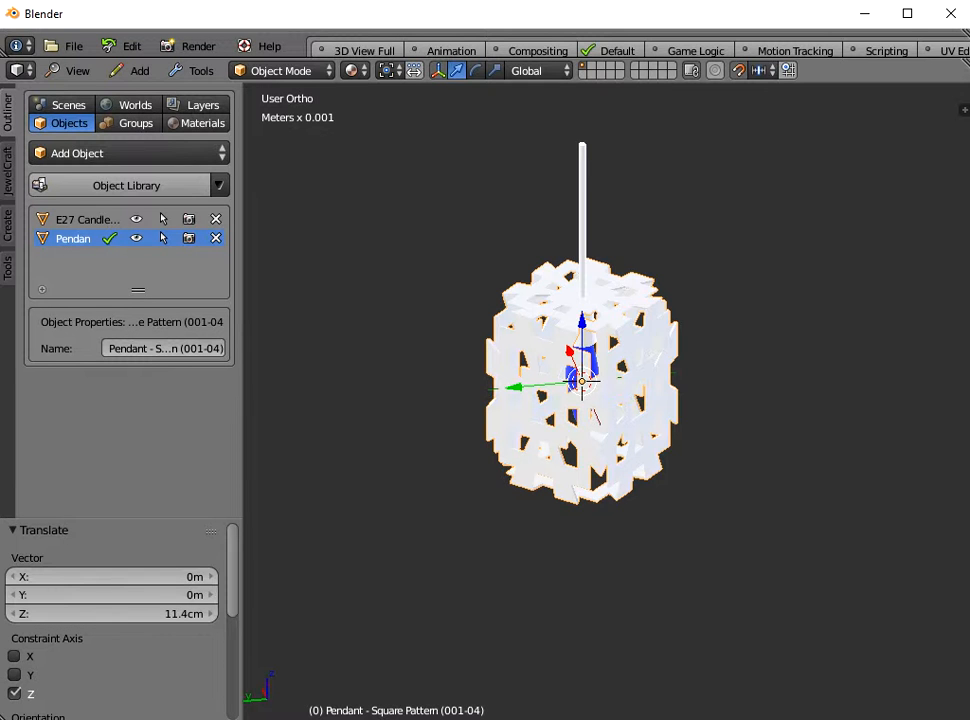
key("n")
left_click(824, 638)
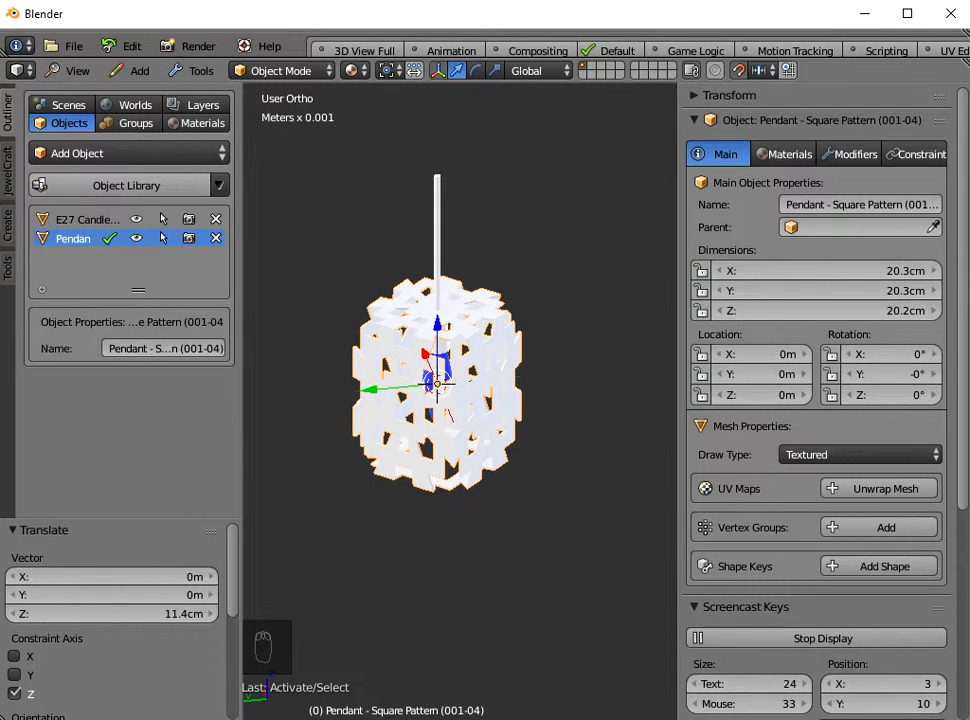
key("n")
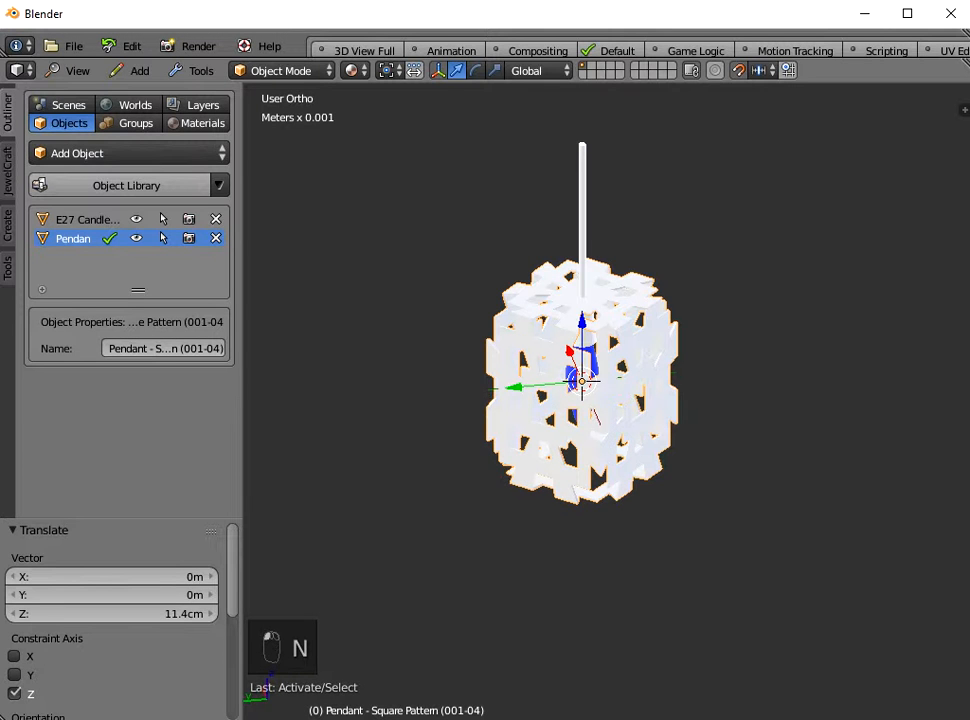
Step: Scale all of the pendant's mesh geometry by 0.7 in Edit Mode and return to Object Mode
key("Tab")
scroll(583, 380, "up", 2)
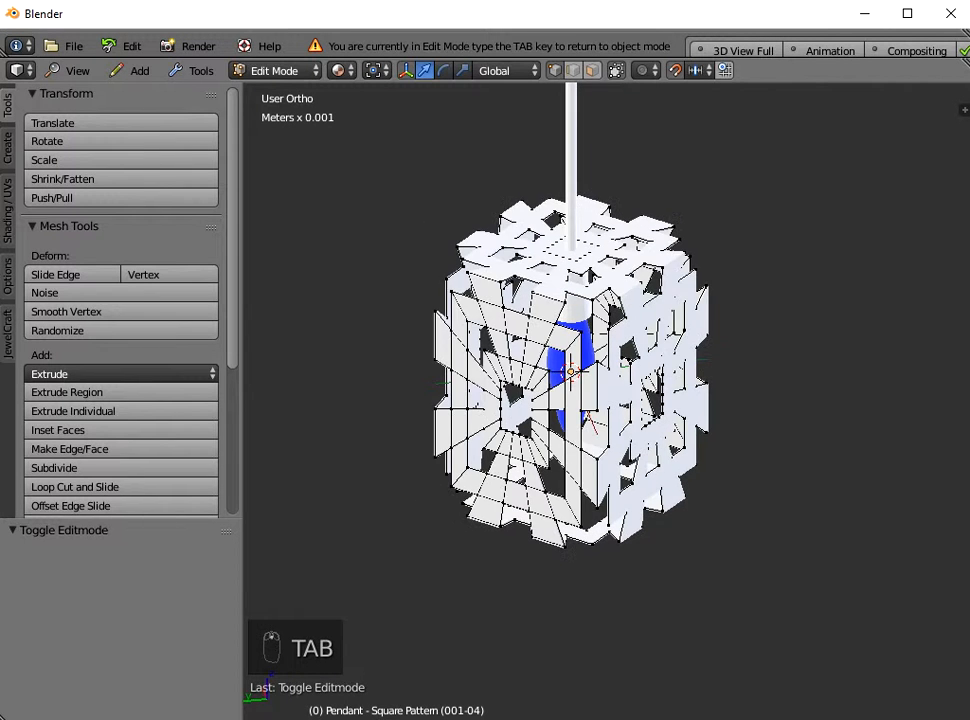
key("a")
key("a")
middle_click_drag(547, 400, 605, 372)
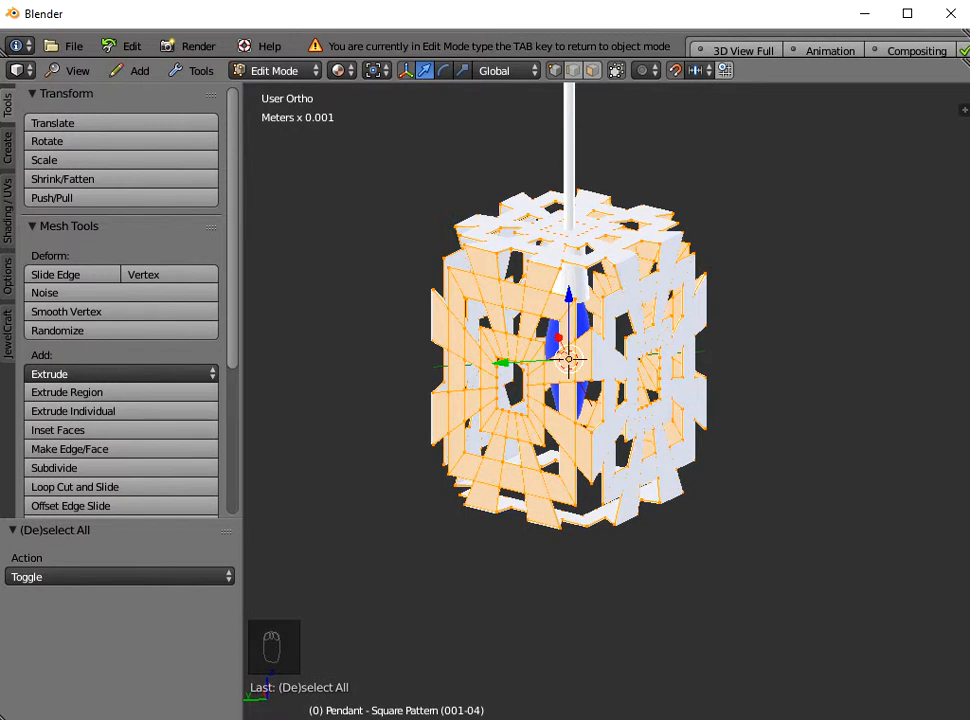
key("s")
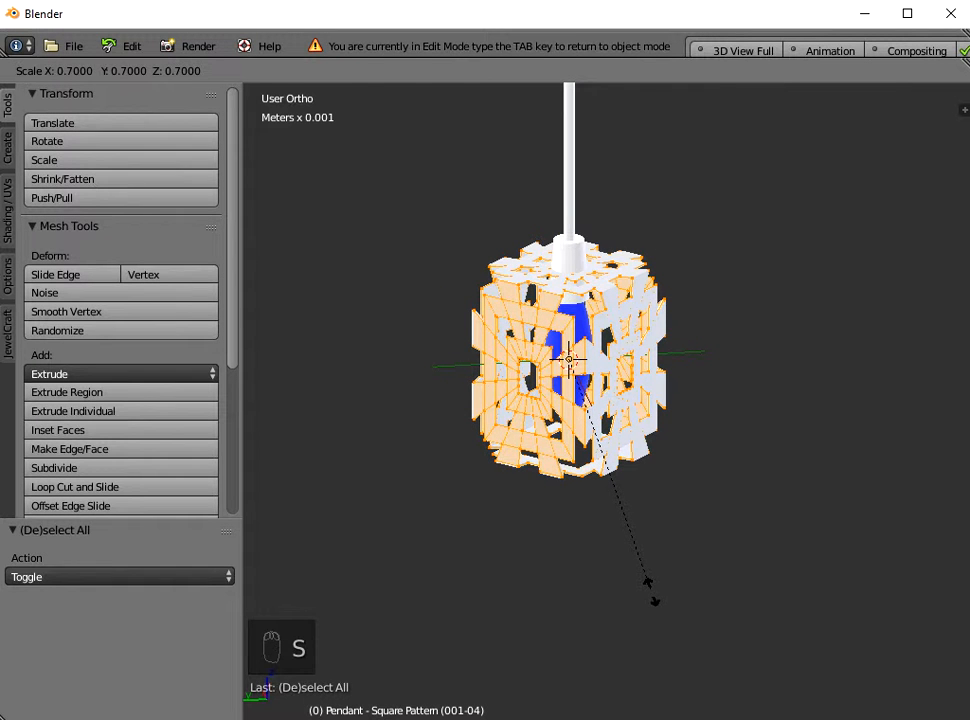
left_click(659, 606)
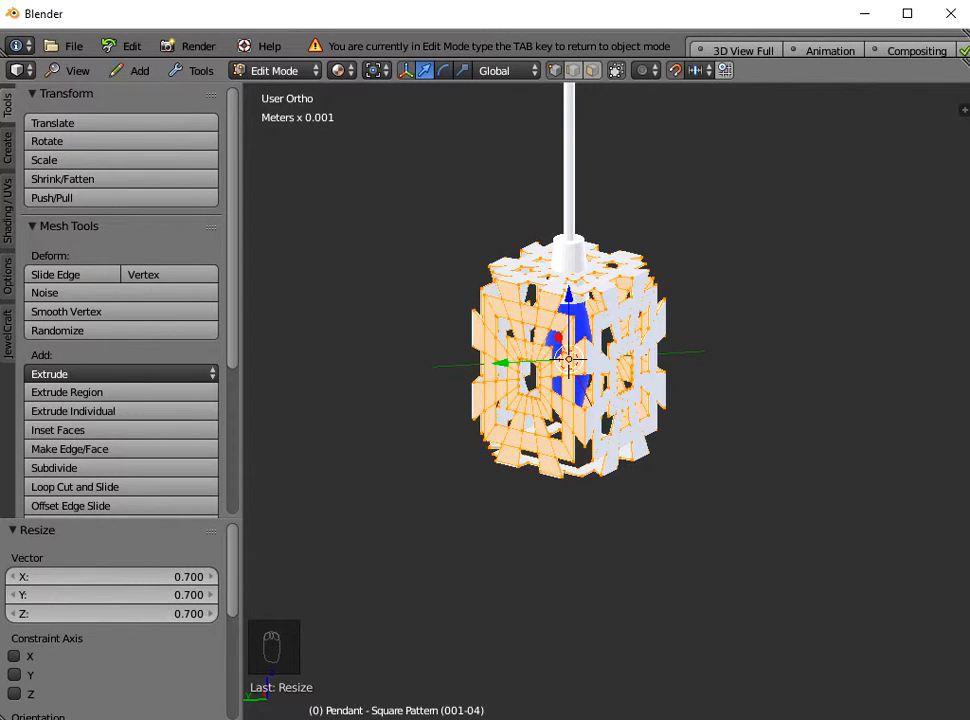
key("a")
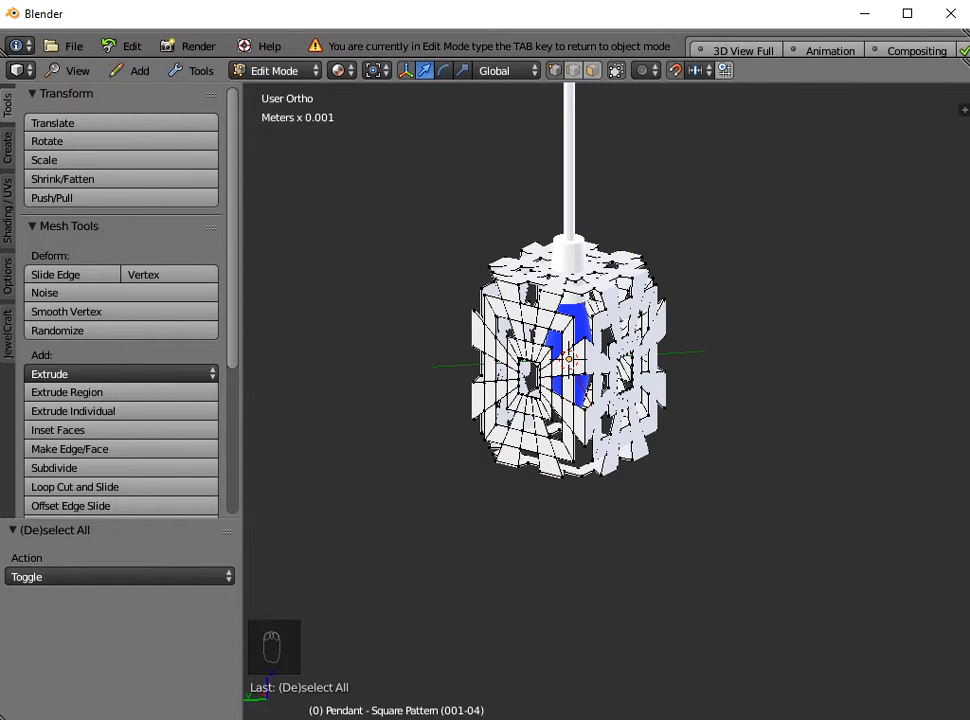
key("Tab")
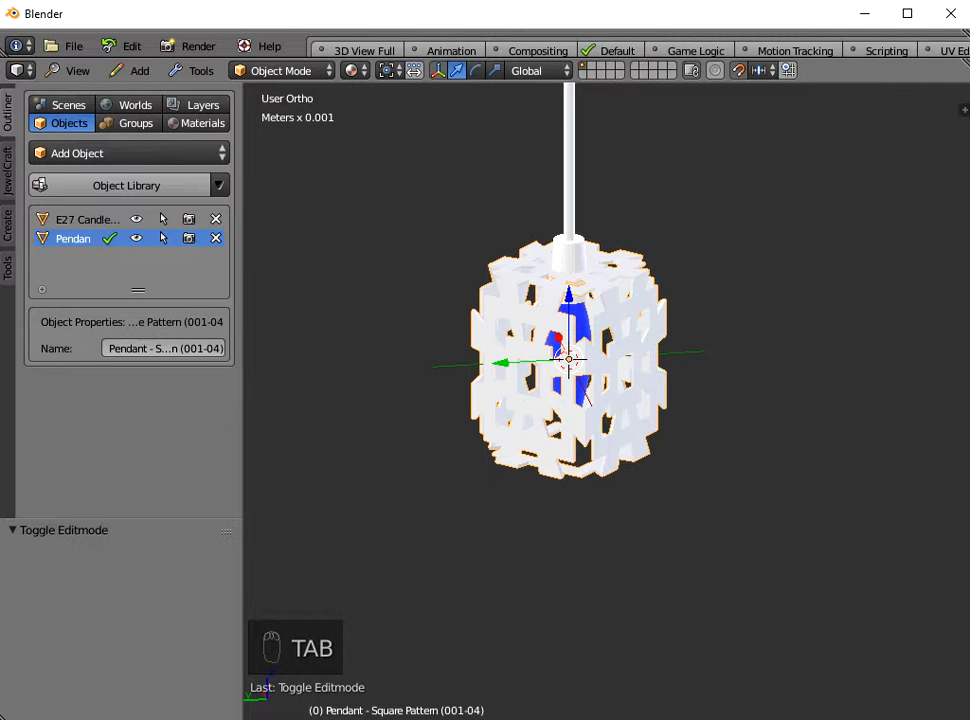
Step: Apply the pendant's scale and move the pendant up 3.2 cm along the Z axis
key("ctrl+a")
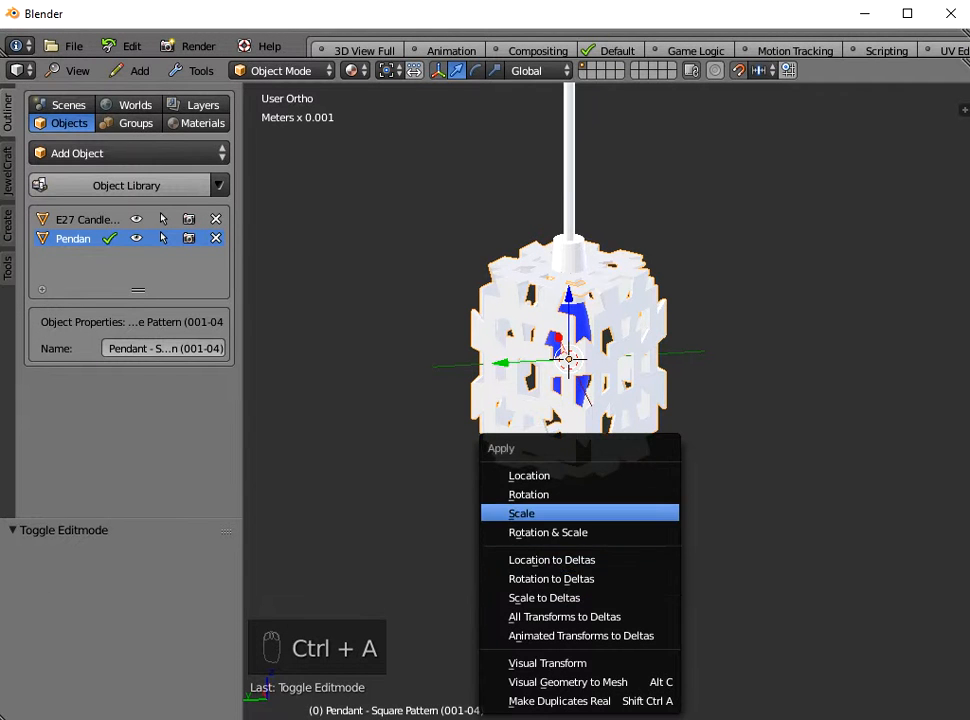
left_click(579, 513)
scroll(606, 400, "up", 3)
middle_click_drag(606, 400, 627, 571, "shift")
left_click_drag(562, 436, 562, 364)
Step: Show the modifier settings of the pendant
middle_click_drag(418, 372, 403, 323)
scroll(536, 389, "down", 2)
middle_click_drag(536, 389, 511, 400)
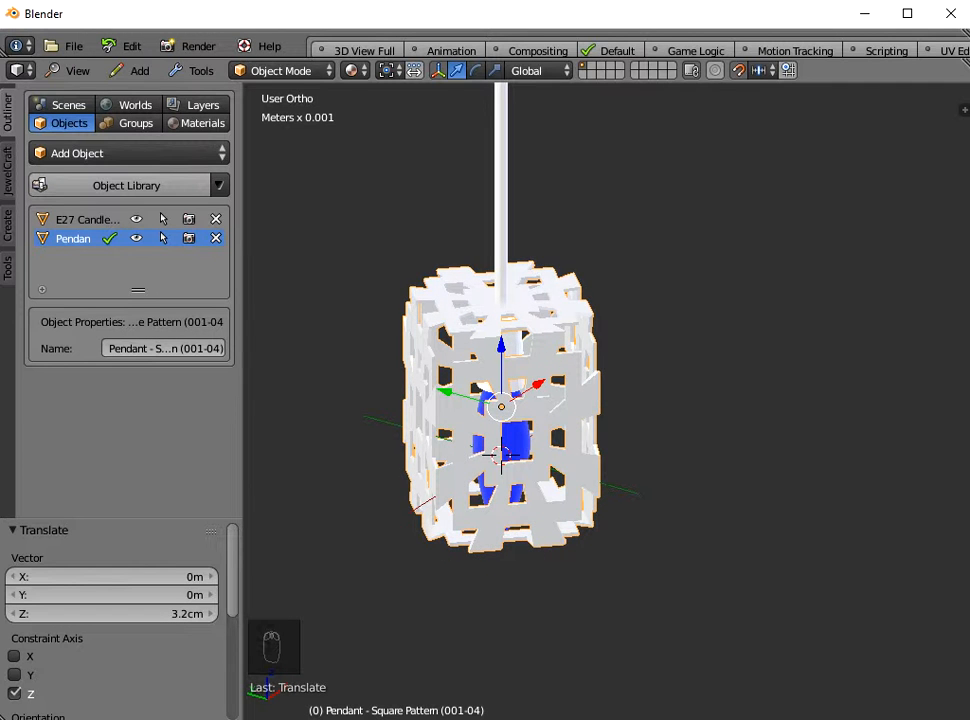
key("n")
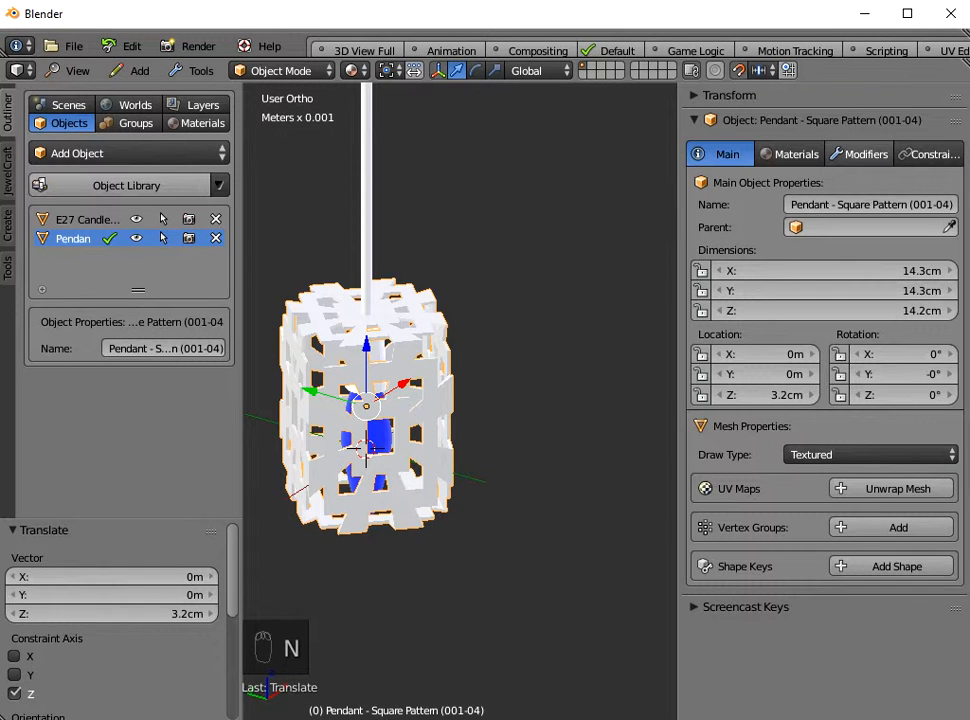
left_click(862, 154)
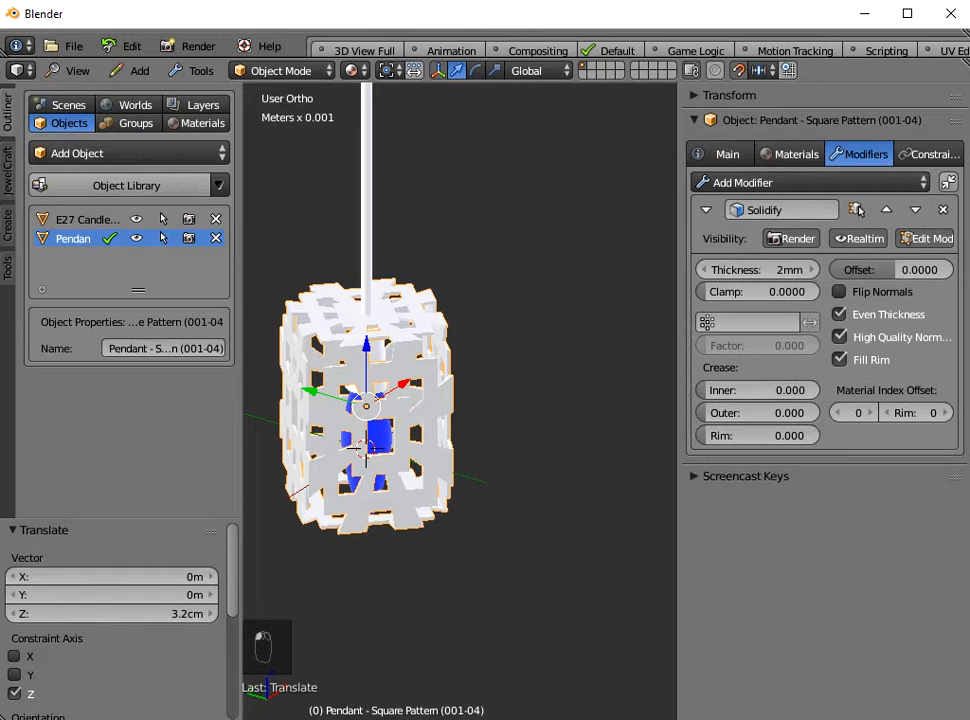
middle_click_drag(366, 406, 459, 401, "shift")
left_click(126, 185)
left_click(125, 208)
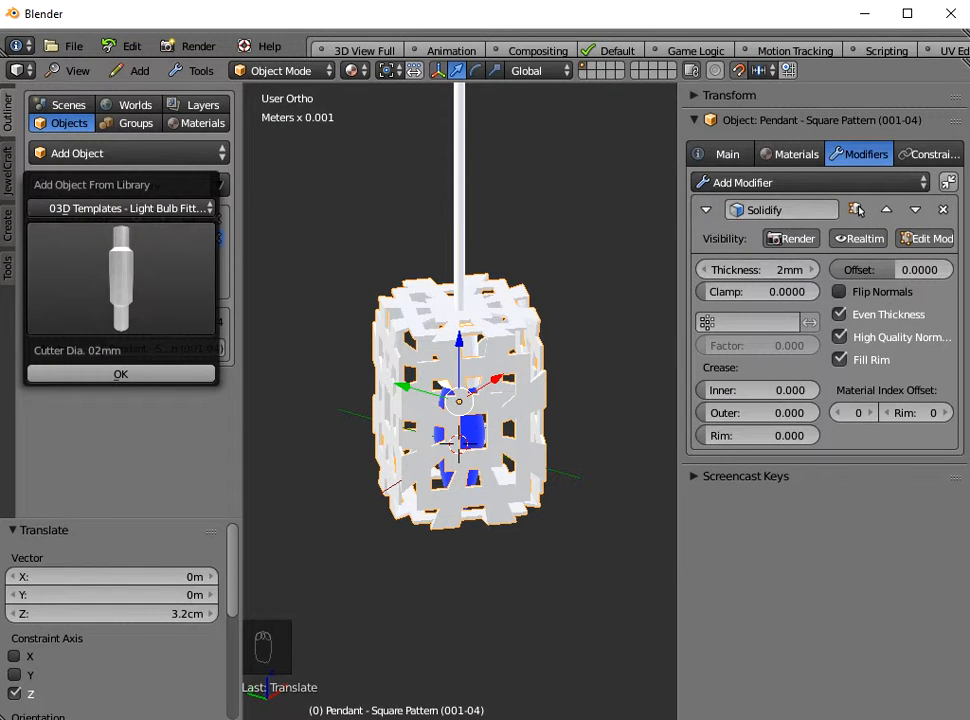
key("Escape")
Step: Set the pendant's Solidify thickness to 1 mm and apply the modifier
scroll(459, 400, "up", 8)
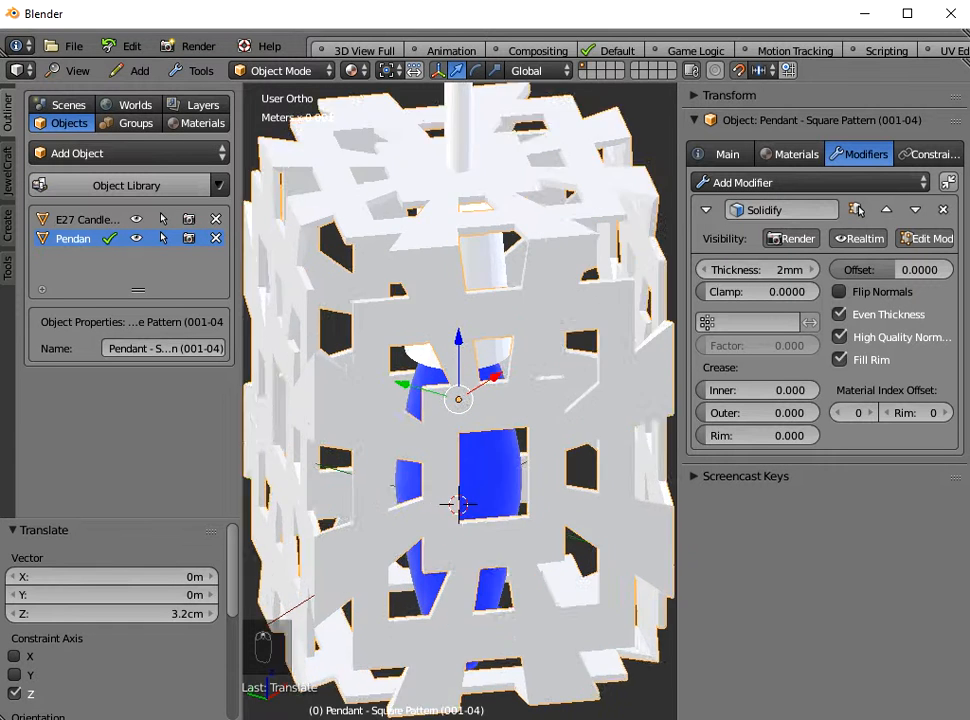
middle_click_drag(459, 400, 473, 407)
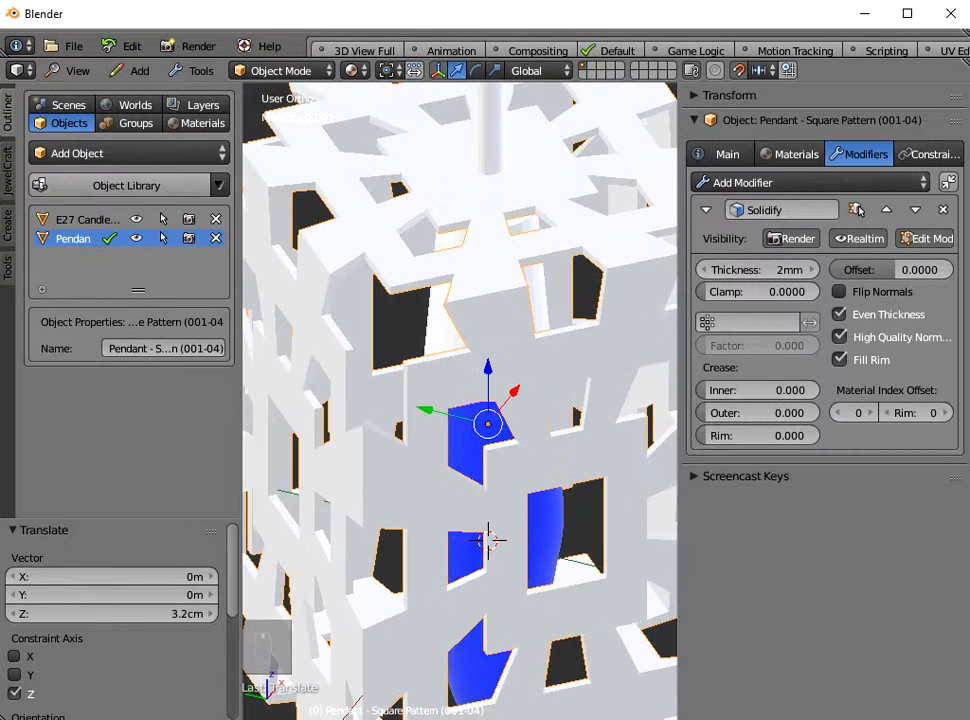
scroll(459, 401, "up", 1)
left_click(757, 269)
type("1mm")
key("Return")
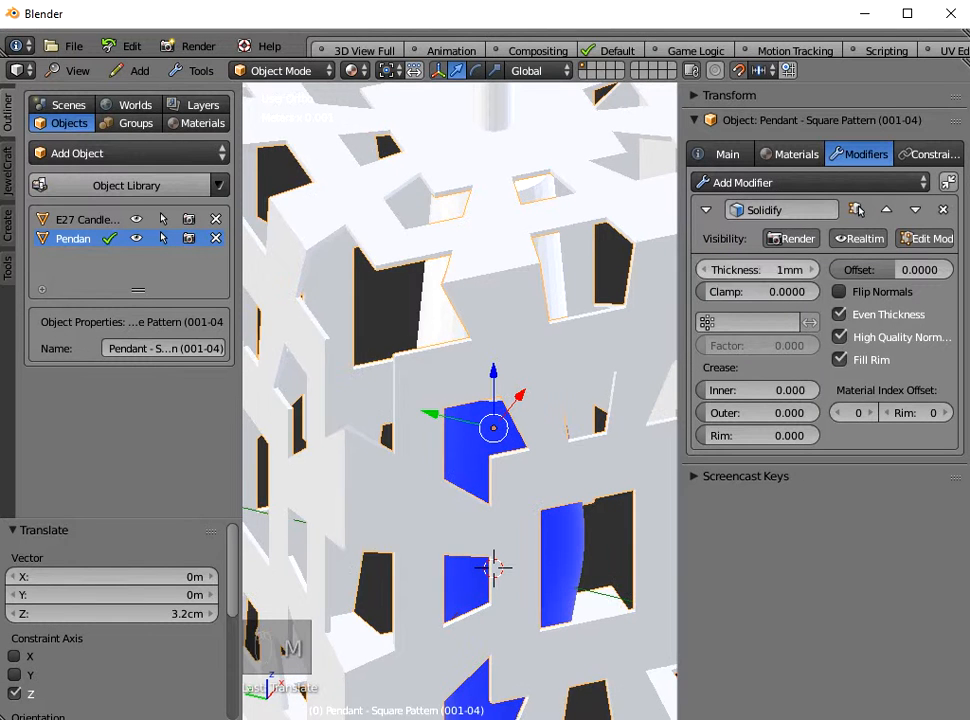
scroll(493, 567, "down", 5)
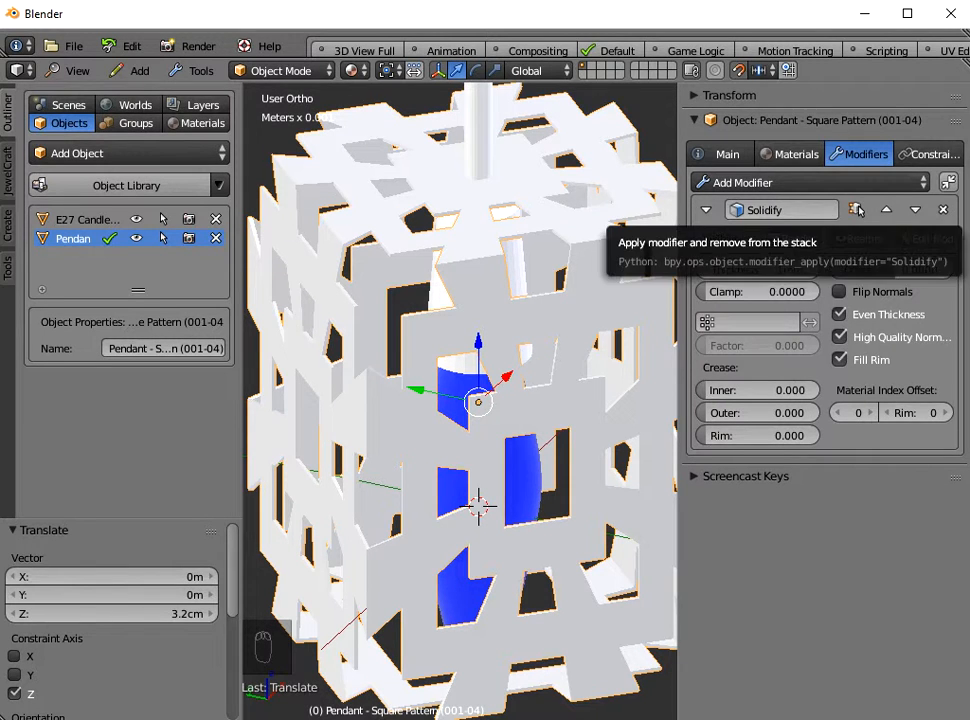
left_click(857, 210)
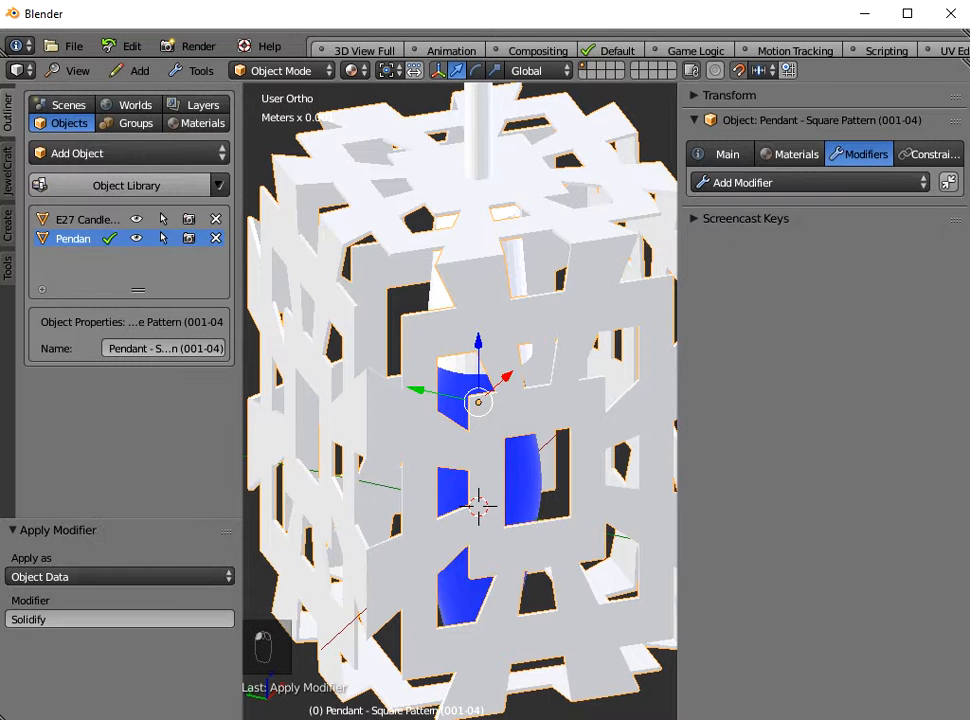
Step: Move the candle bulb 10 cm along the Y axis out of the pendant and delete it
scroll(480, 400, "down", 4)
middle_click_drag(480, 400, 710, 390)
key("n")
right_click(578, 530)
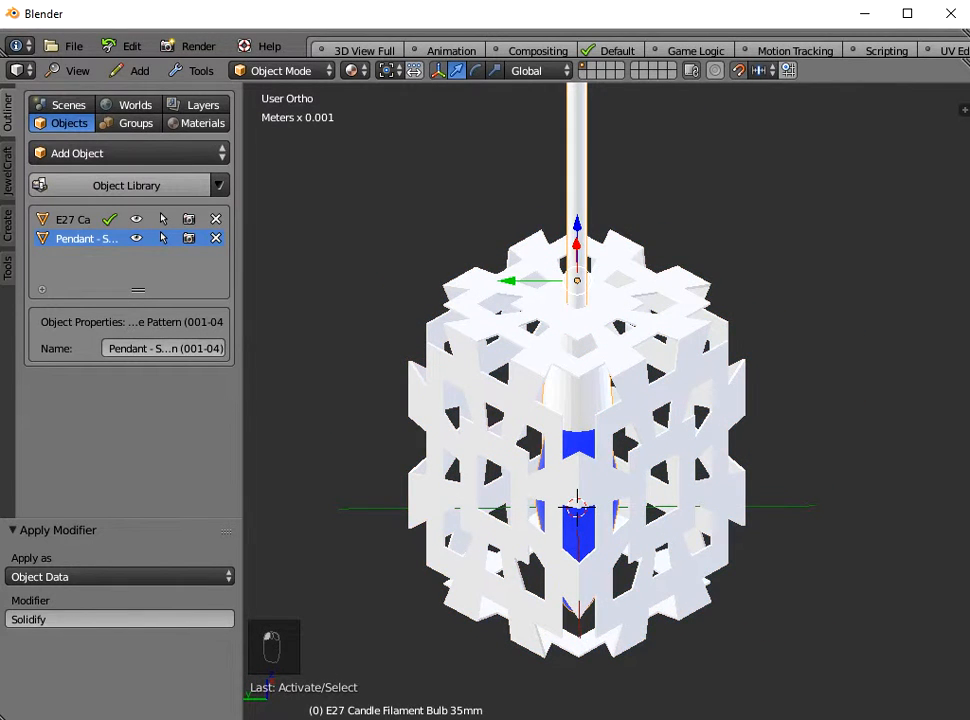
key("g")
key("y")
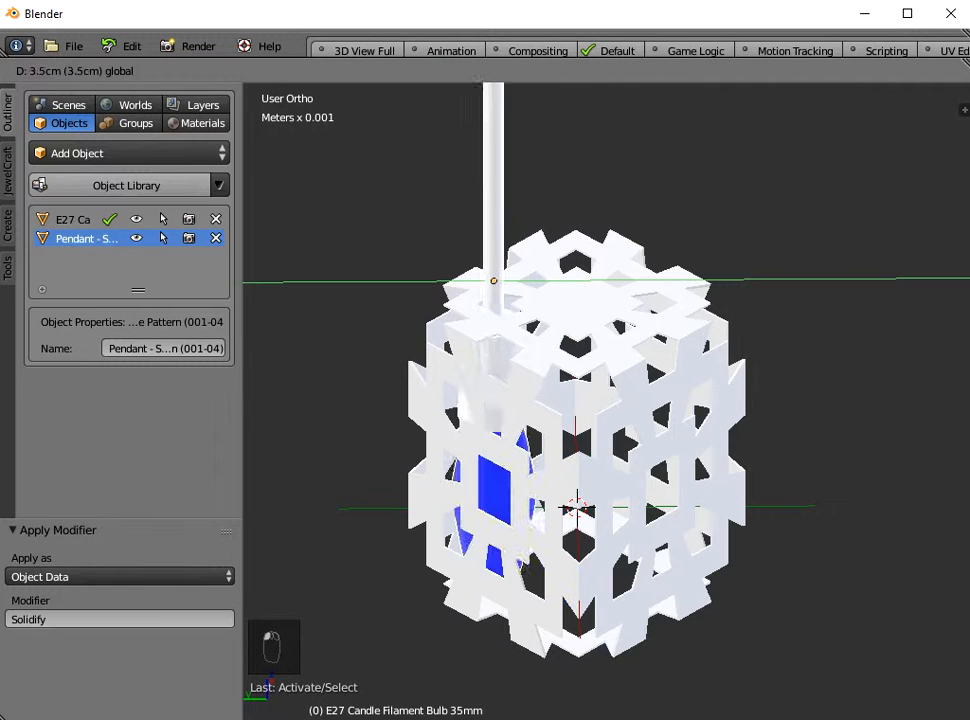
left_click(318, 297)
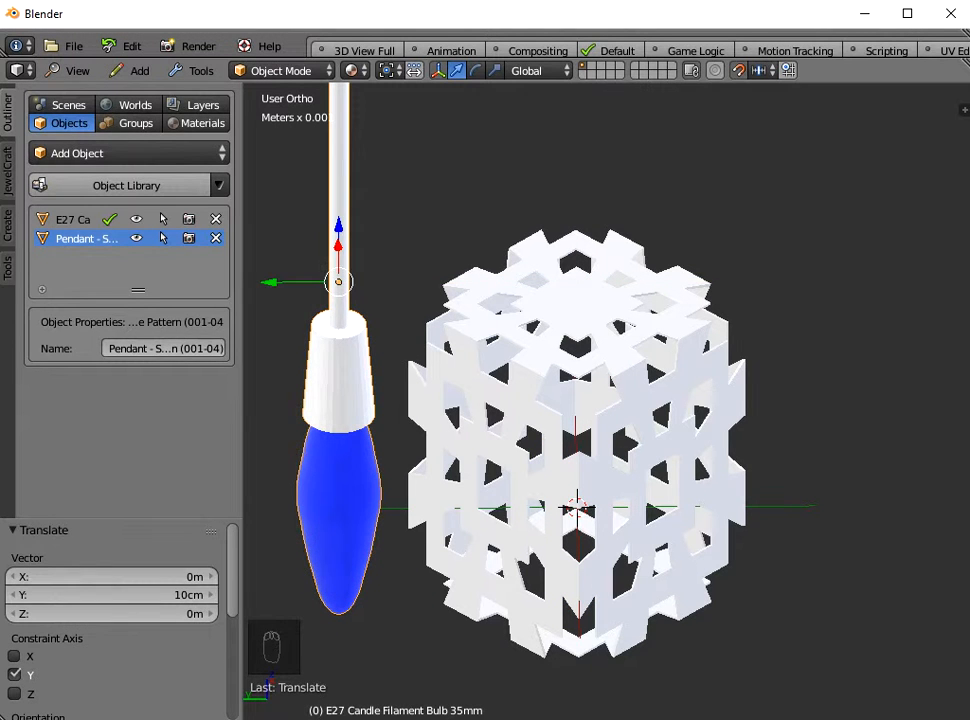
key("x")
left_click(318, 297)
middle_click_drag(318, 297, 293, 314)
Step: Add the Cutter Dia. 08mm object from the Light Bulb Fittings templates in the object library
left_click(560, 350)
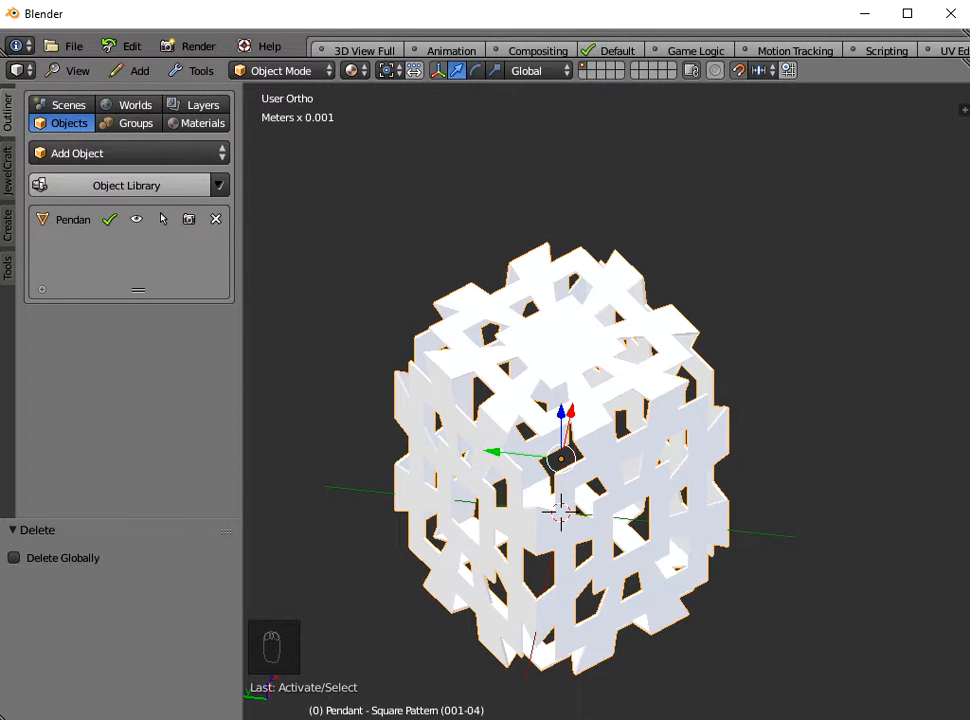
left_click(128, 153)
left_click(141, 280)
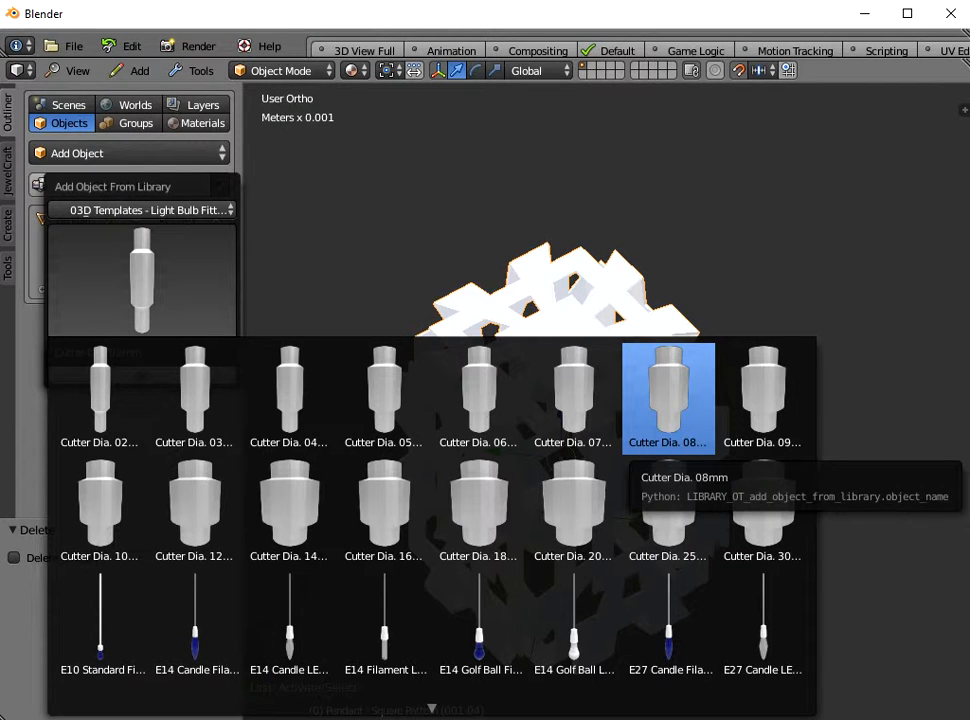
left_click(668, 400)
left_click(141, 375)
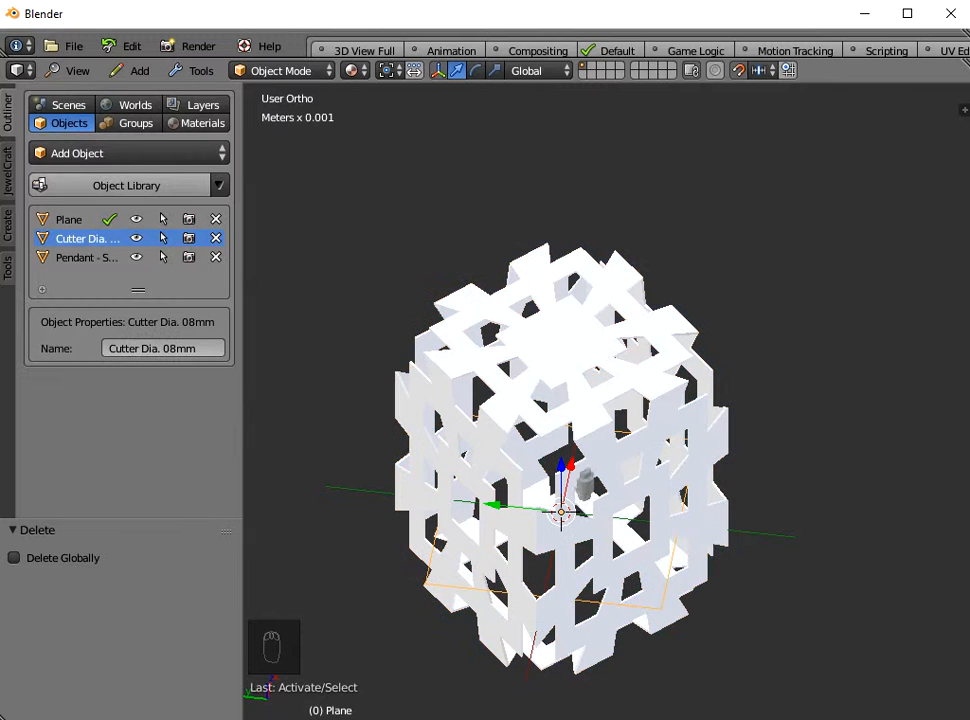
Step: Delete the extra plane and move the 8 mm cutter up 10 cm along the Z axis
mouse_move(561, 420)
middle_mouse_down()
mouse_move(606, 345)
mouse_move(668, 295)
mouse_move(606, 350)
mouse_move(560, 430)
middle_mouse_up()
scroll(606, 350, "up", 1)
scroll(606, 350, "up", 1)
left_click_drag(550, 490, 550, 160)
scroll(566, 420, "down", 3)
middle_click_drag(566, 420, 560, 450, "shift")
middle_click_drag(604, 365, 604, 406)
scroll(604, 406, "up", 5)
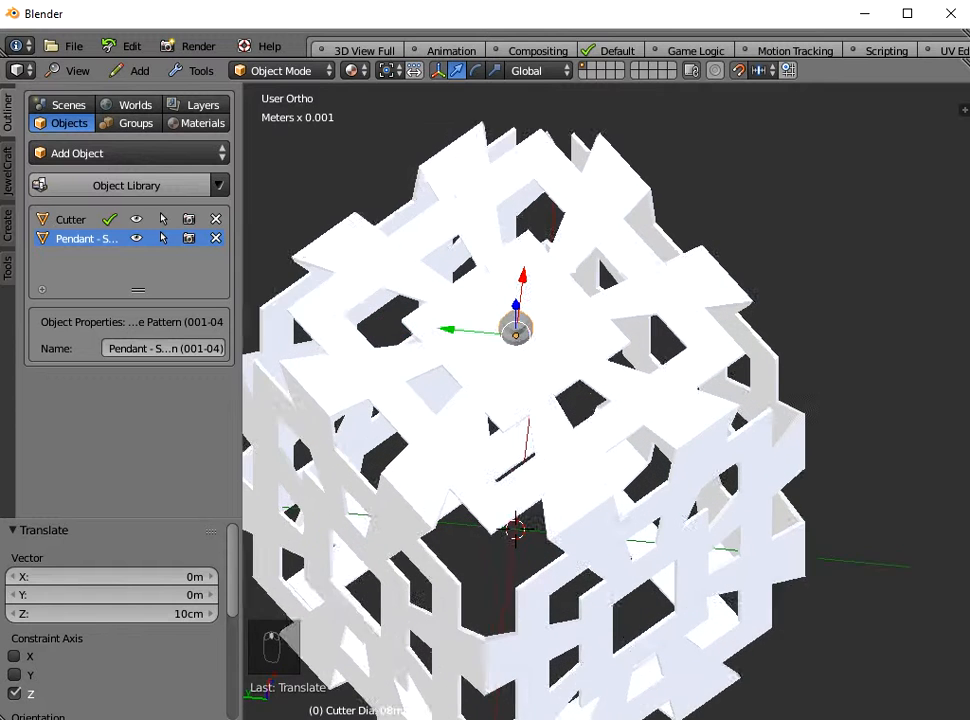
Step: Try a Boolean modifier on the pendant, set to Difference with Cutter Dia. 08mm as its object
right_click(604, 406)
middle_click_drag(606, 400, 671, 370)
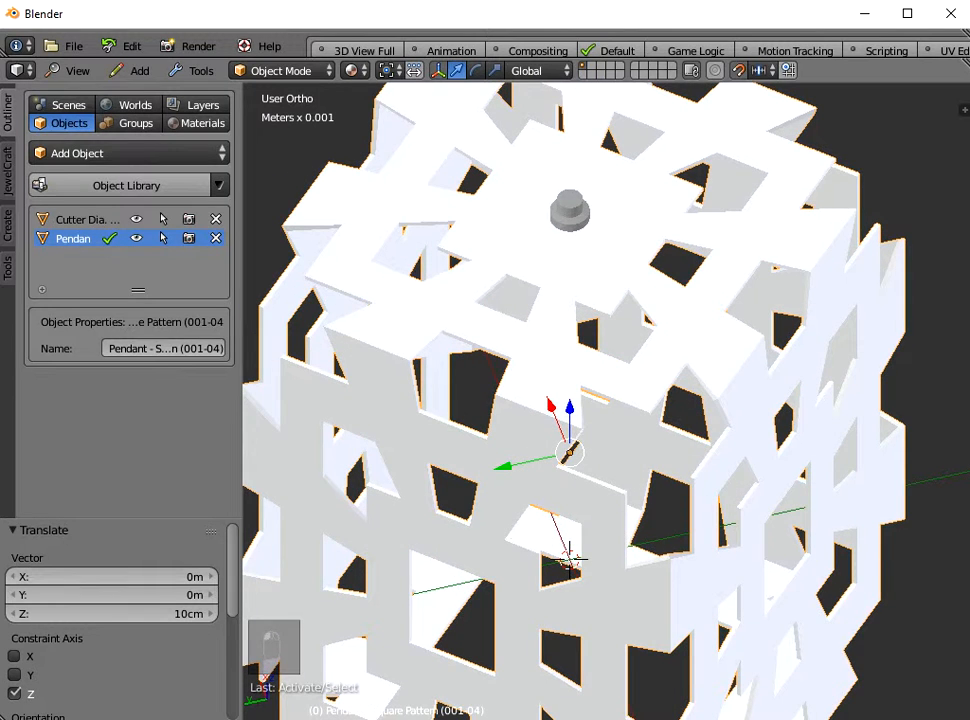
key("n")
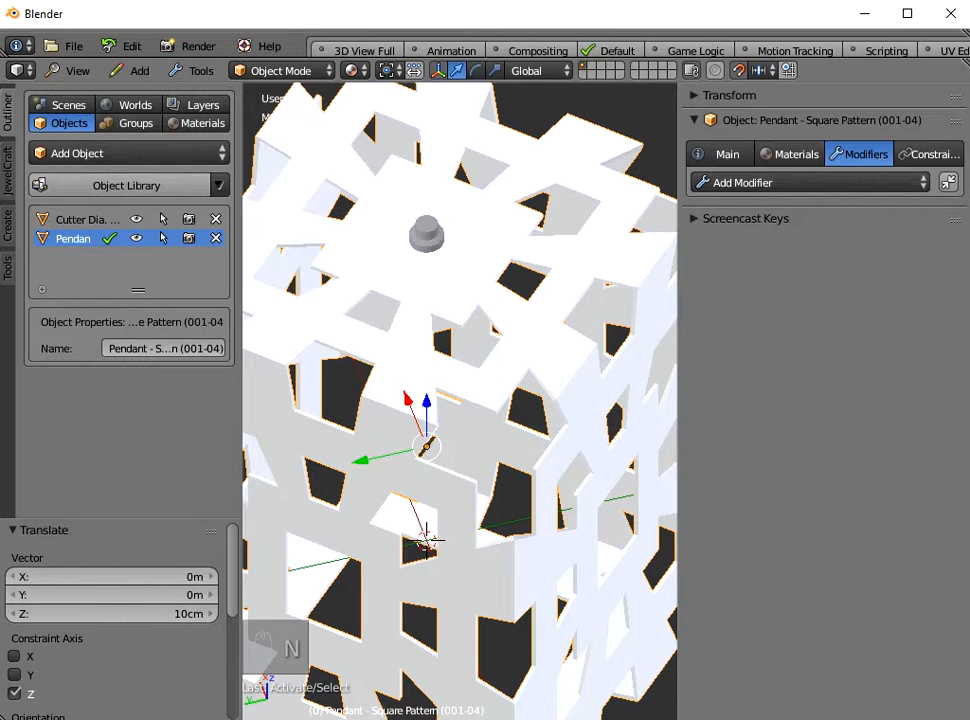
left_click(742, 182)
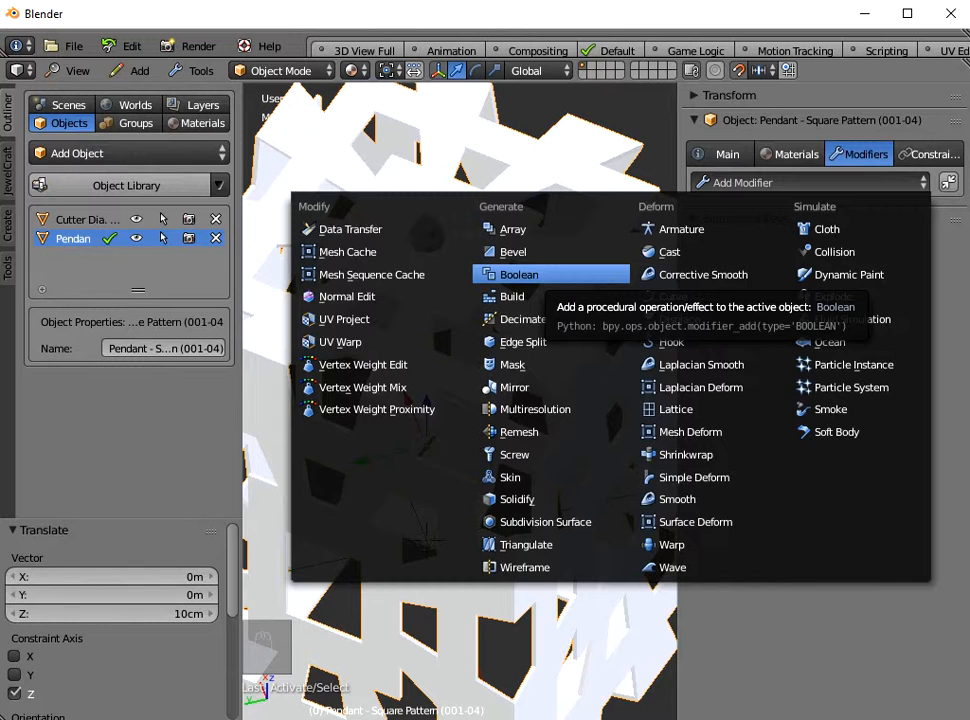
left_click(519, 274)
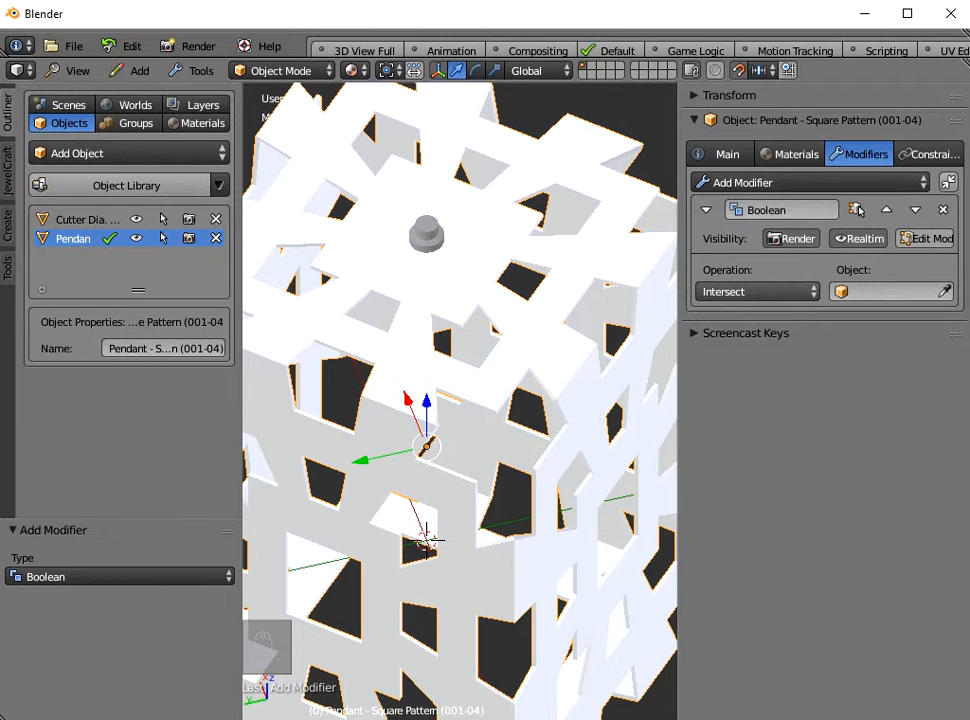
left_click(757, 291)
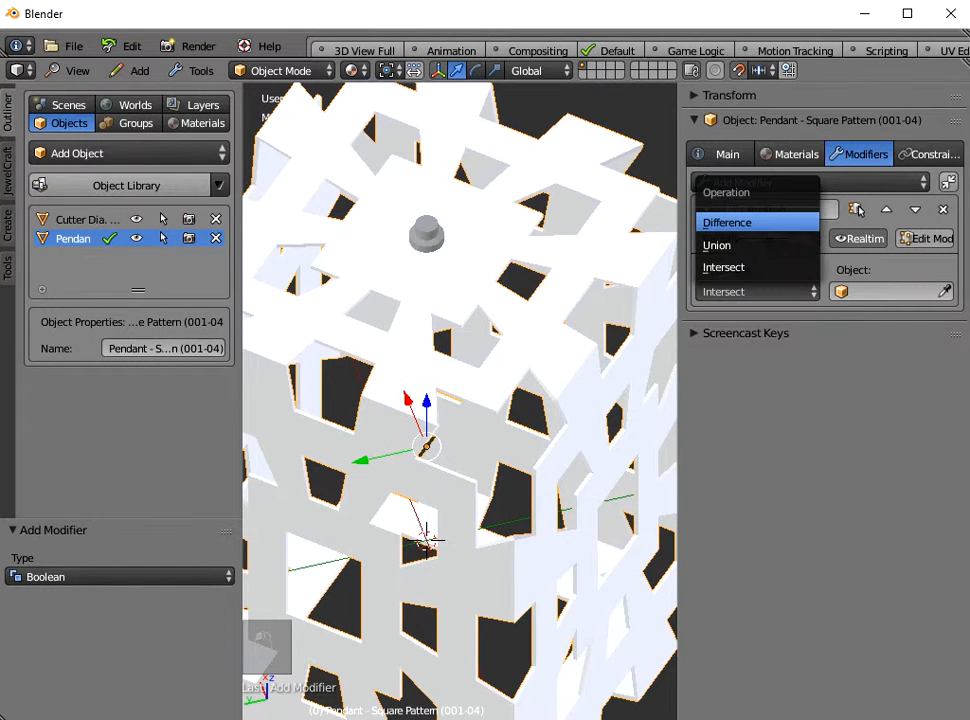
left_click(727, 222)
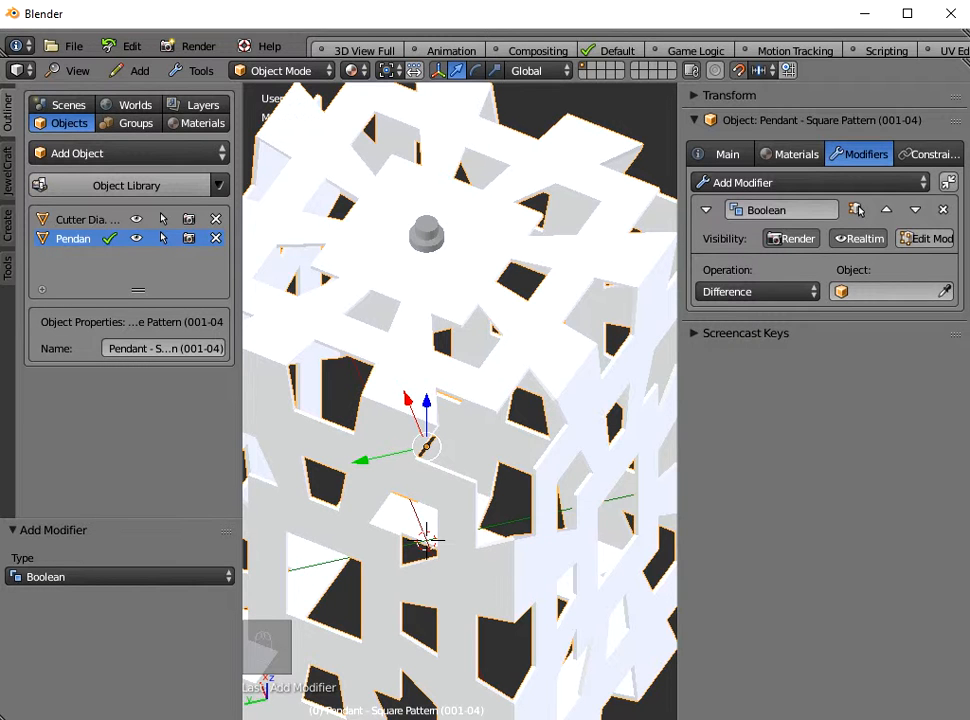
left_click(885, 291)
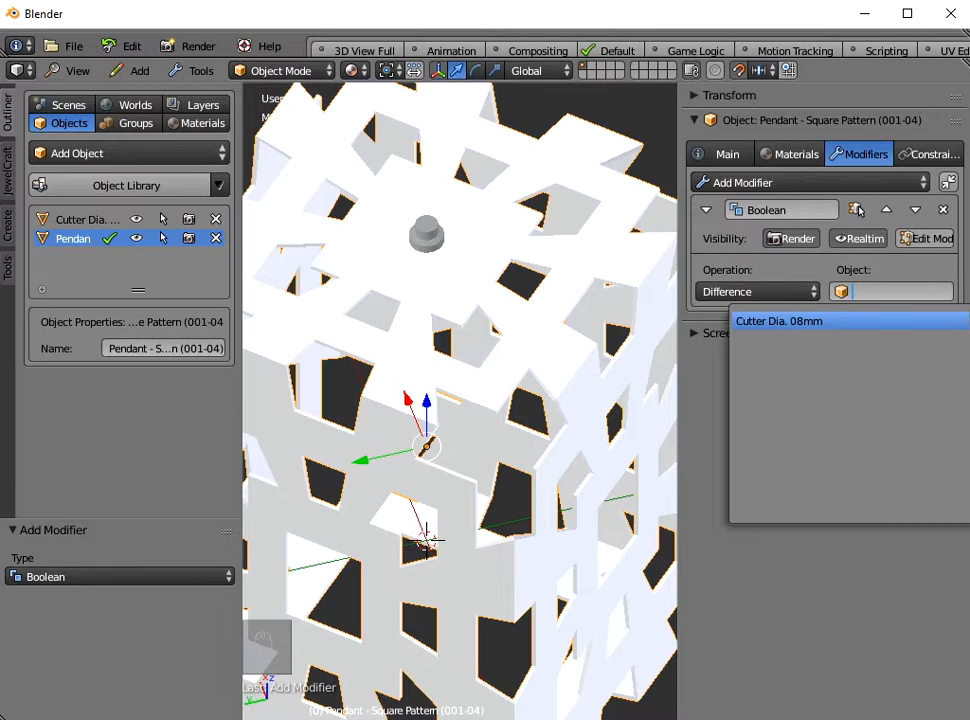
key("Return")
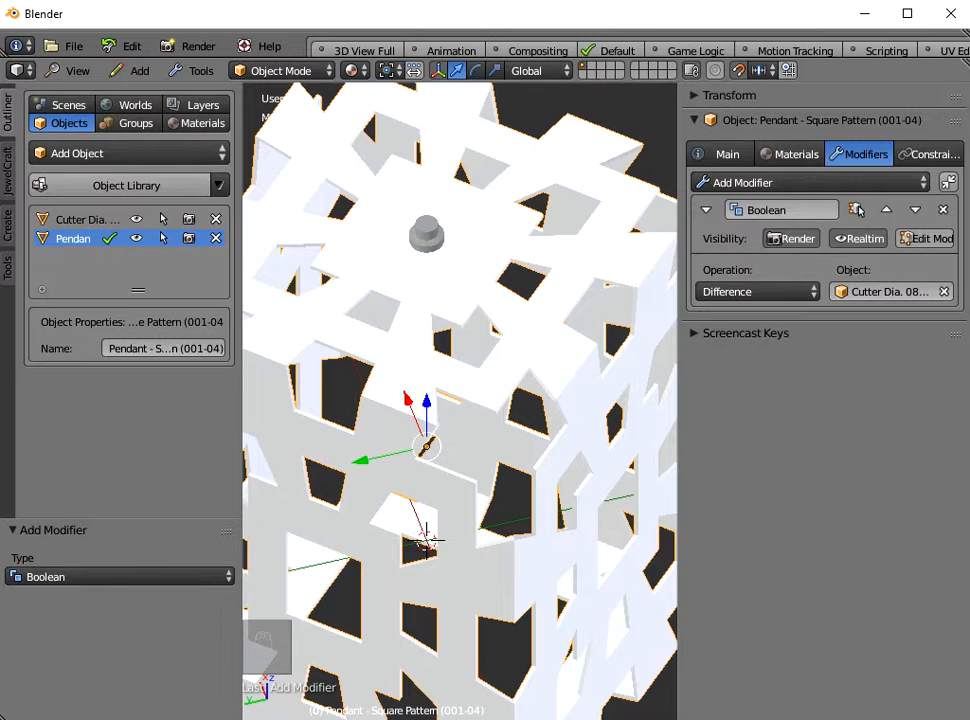
Step: Try to apply the Boolean cut, inspect the pendant's top around the cutter, and remove the modifier
middle_click_drag(440, 400, 530, 400)
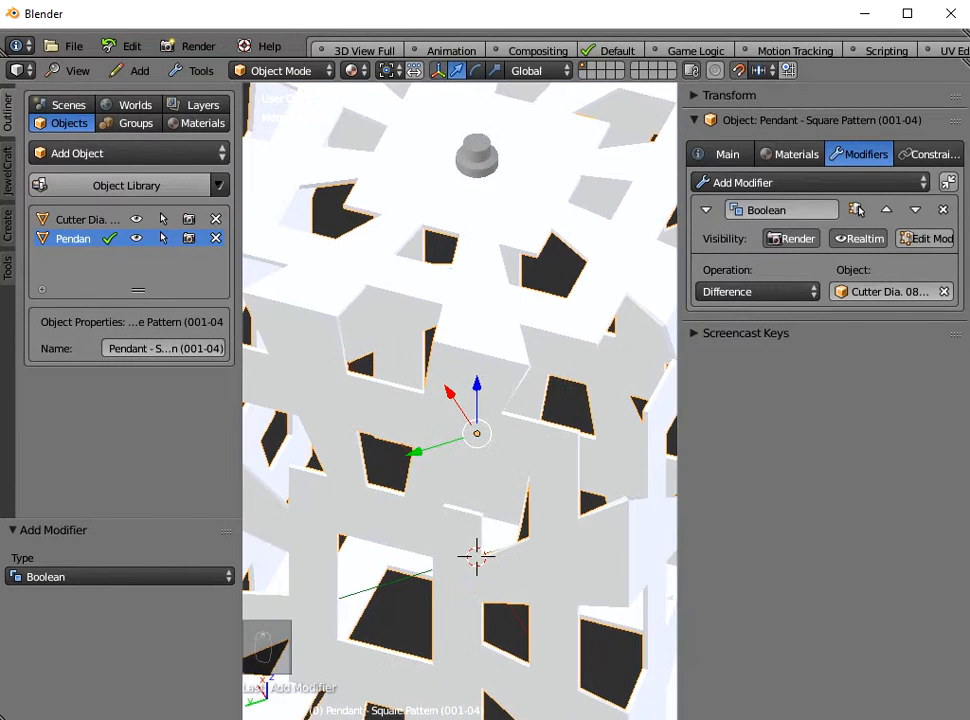
scroll(460, 400, "down", 4)
scroll(460, 400, "up", 1)
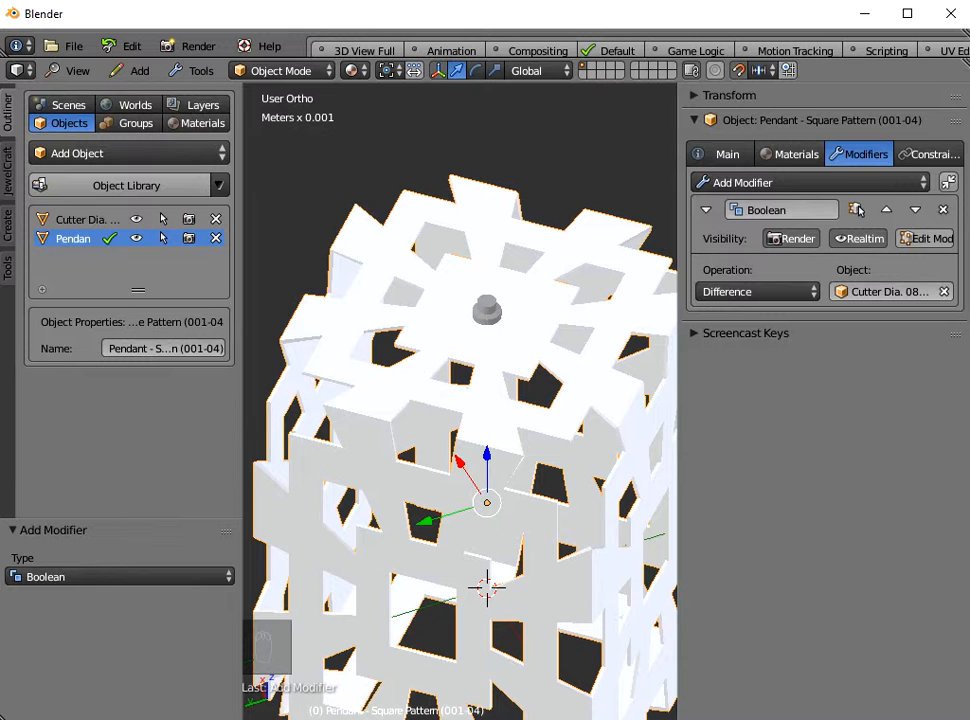
scroll(460, 401, "up", 1)
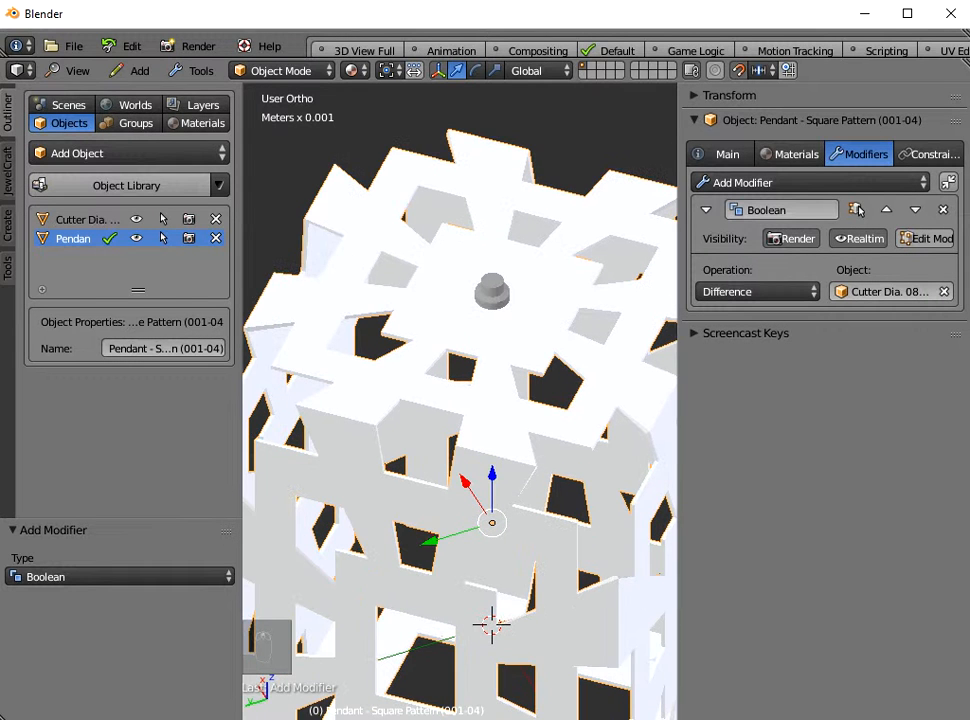
left_click(858, 208)
scroll(460, 401, "down", 2)
middle_click_drag(460, 401, 500, 440)
scroll(488, 433, "up", 2)
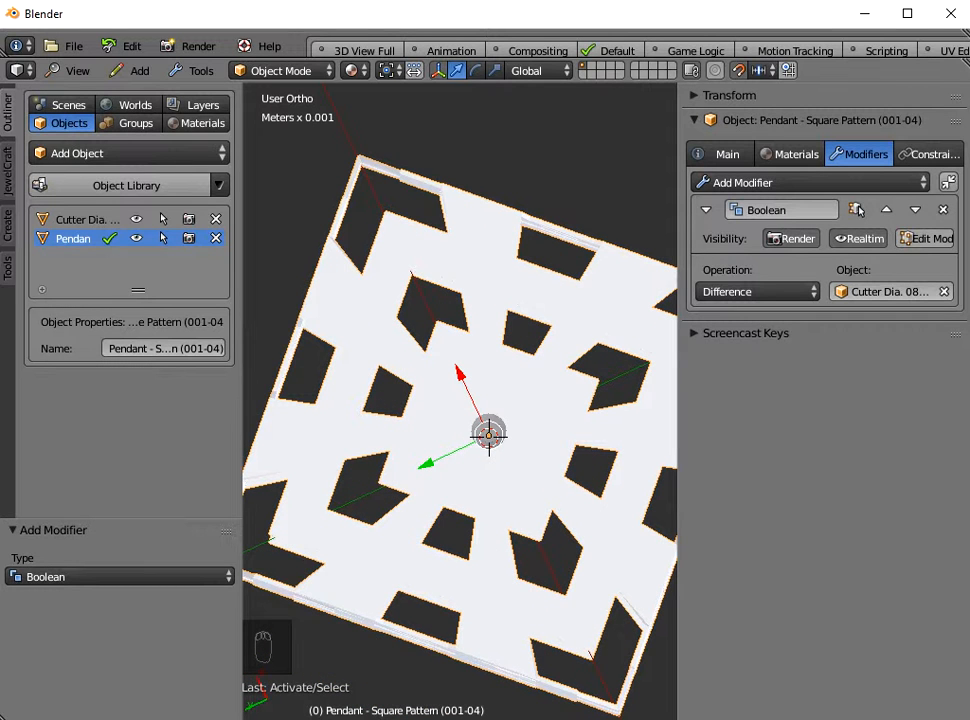
left_click(942, 209)
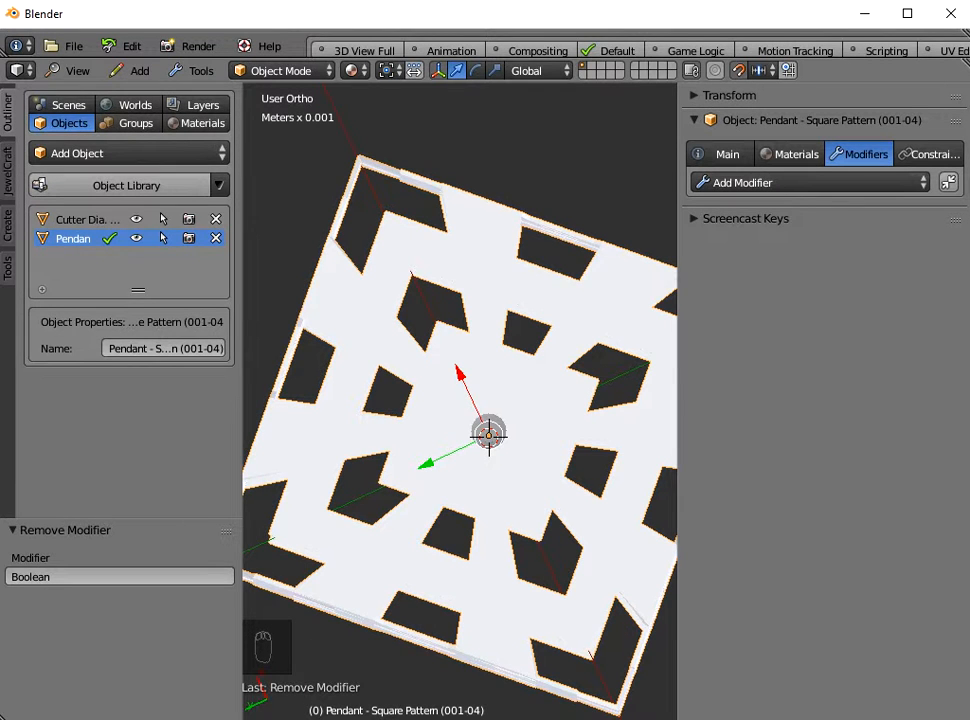
Step: In Edit Mode, allow selection through the mesh and select the central square faces around the cutter
key("Tab")
scroll(460, 400, "up", 3)
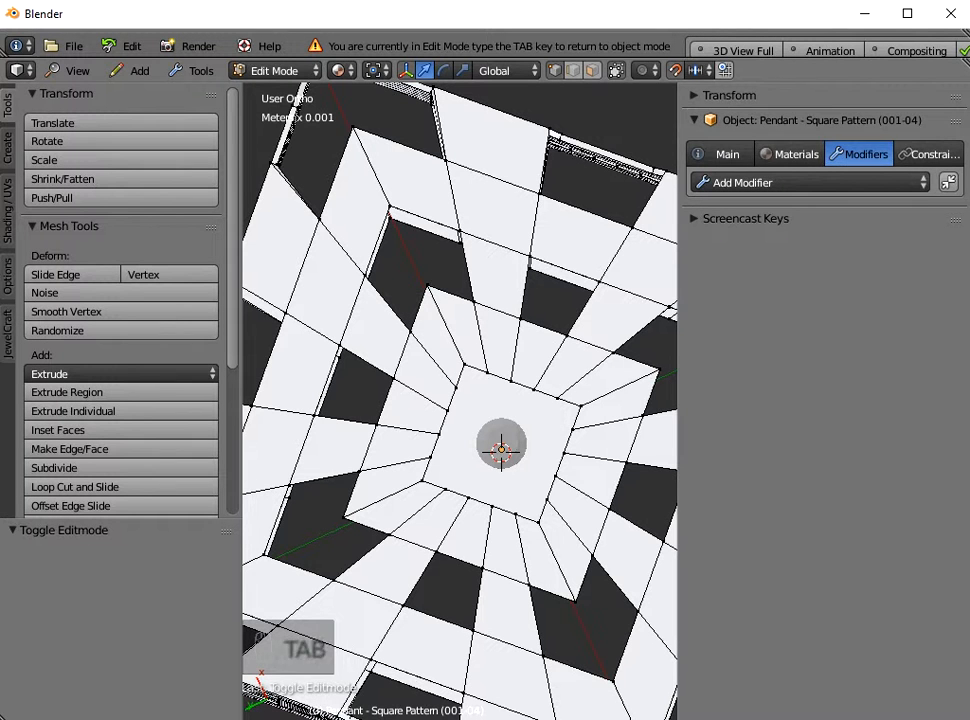
left_click(616, 70)
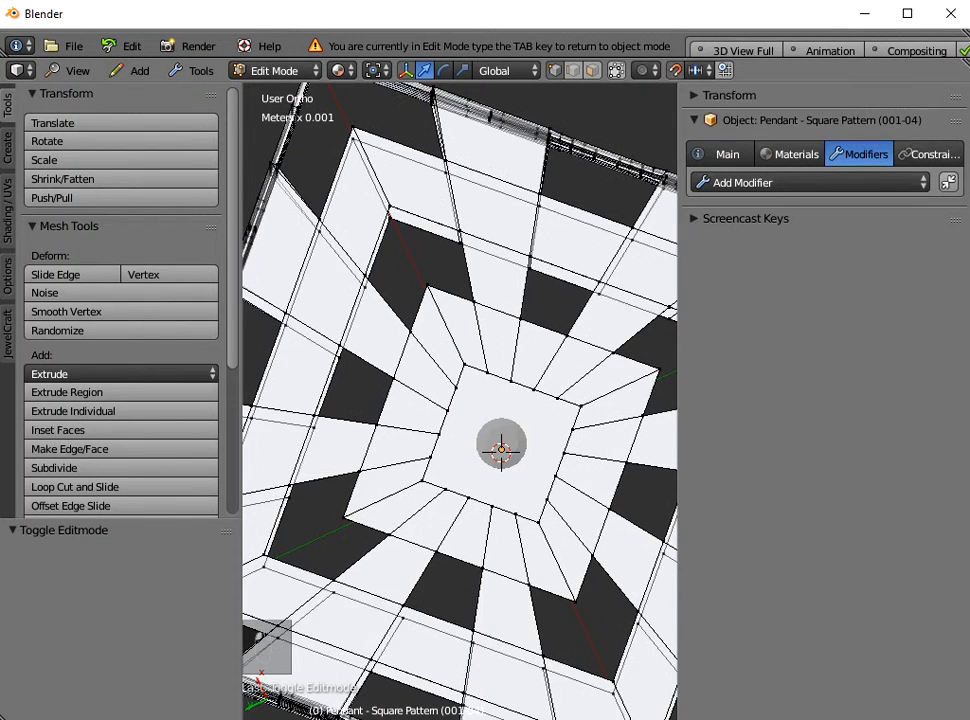
mouse_move(460, 400)
middle_mouse_down()
mouse_move(460, 300)
mouse_move(460, 400)
middle_mouse_up()
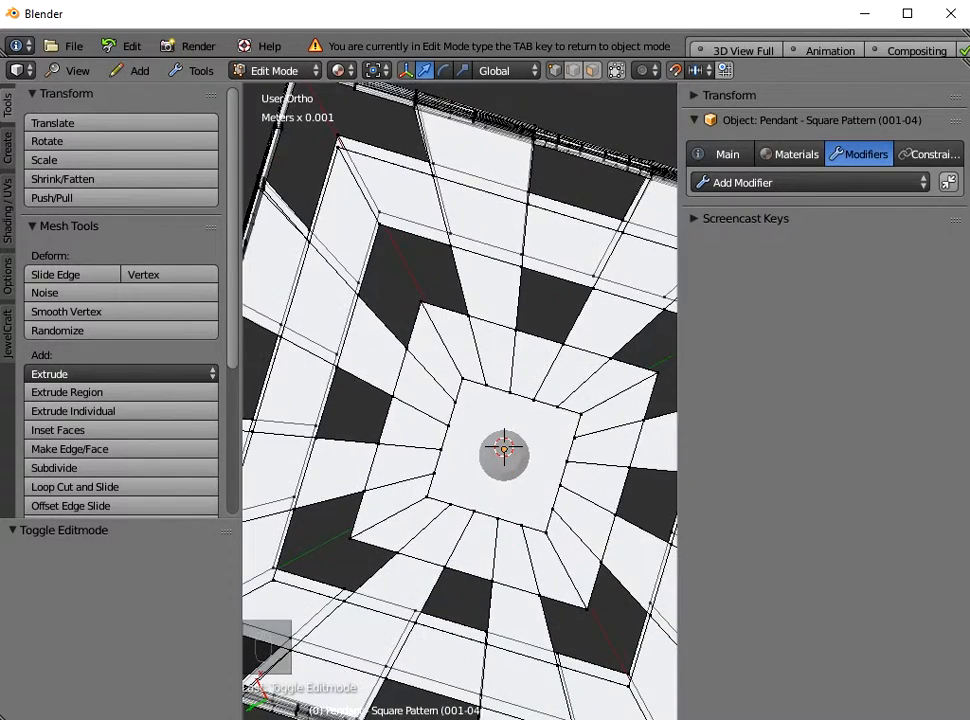
right_click(462, 379)
right_click(442, 448, "shift")
mouse_move(445, 448)
left_mouse_down()
mouse_move(440, 499)
mouse_move(518, 523)
mouse_move(555, 508)
mouse_move(580, 415)
left_mouse_up()
left_click(510, 400)
right_click(515, 405)
scroll(460, 401, "down", 2)
mouse_move(515, 405)
middle_mouse_down()
mouse_move(515, 308)
mouse_move(515, 405)
middle_mouse_up()
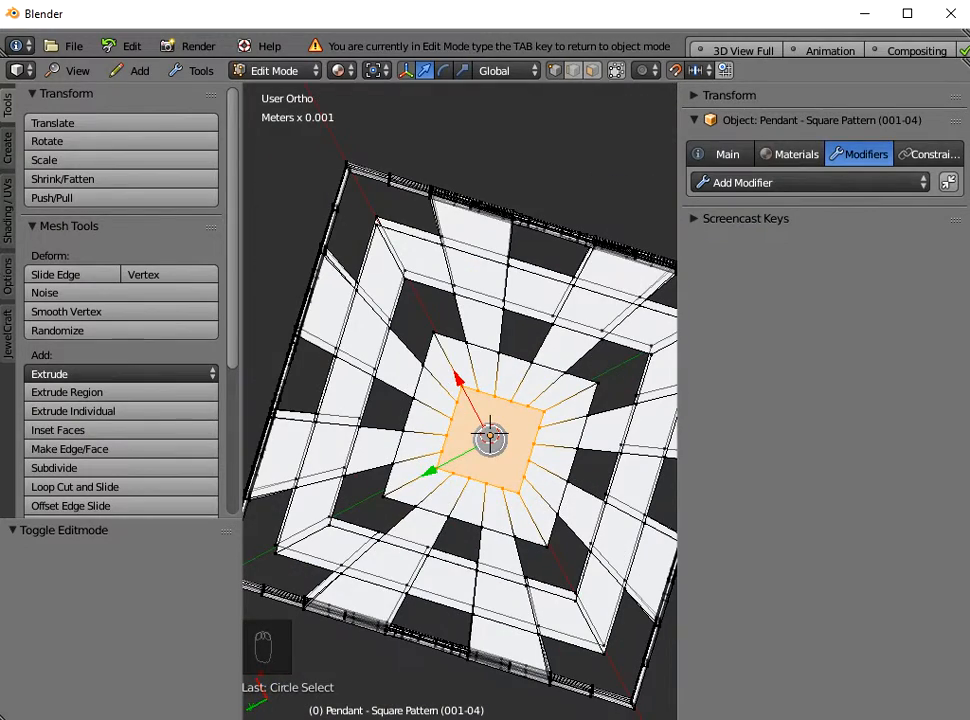
Step: Poke the selected central square faces with an offset of 0 m and the Weighted Mean centre
key("ctrl+f")
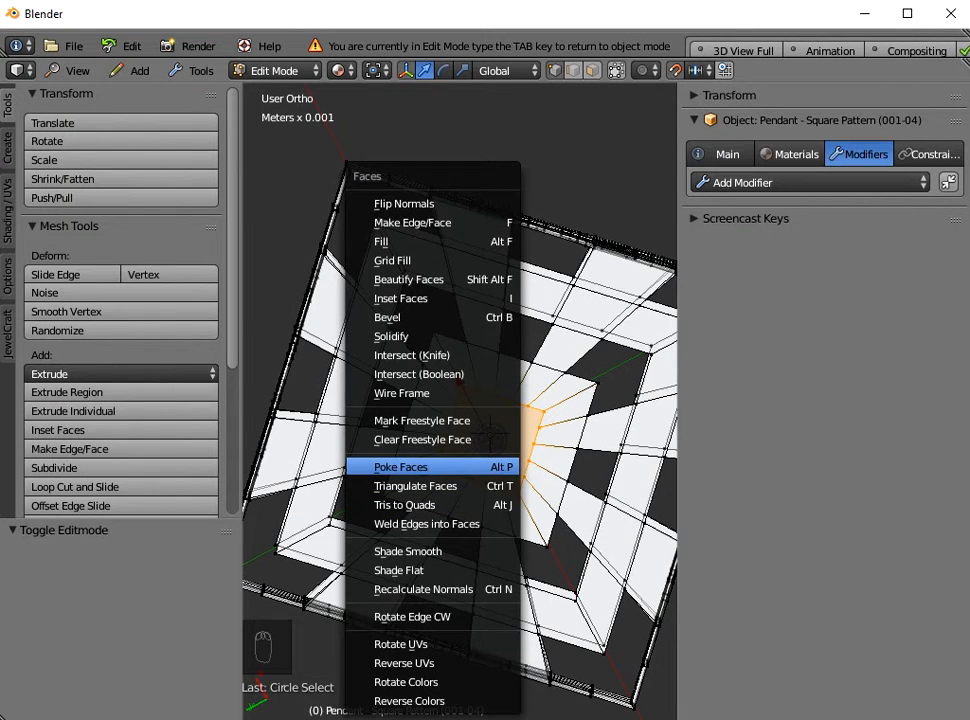
left_click(420, 467)
scroll(460, 400, "up", 5)
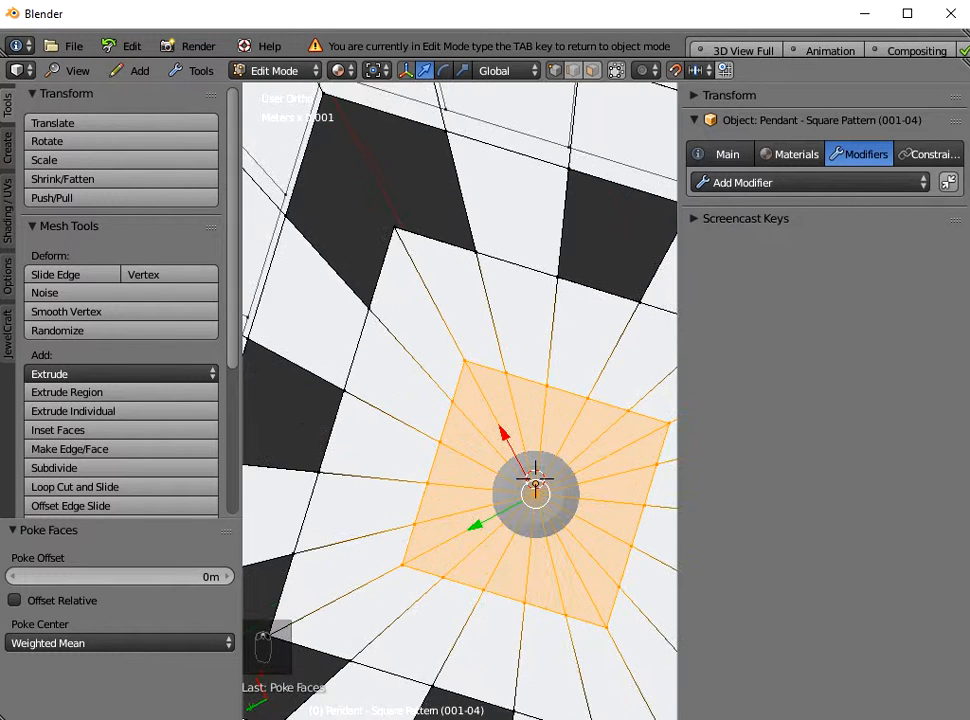
middle_click_drag(535, 468, 517, 398)
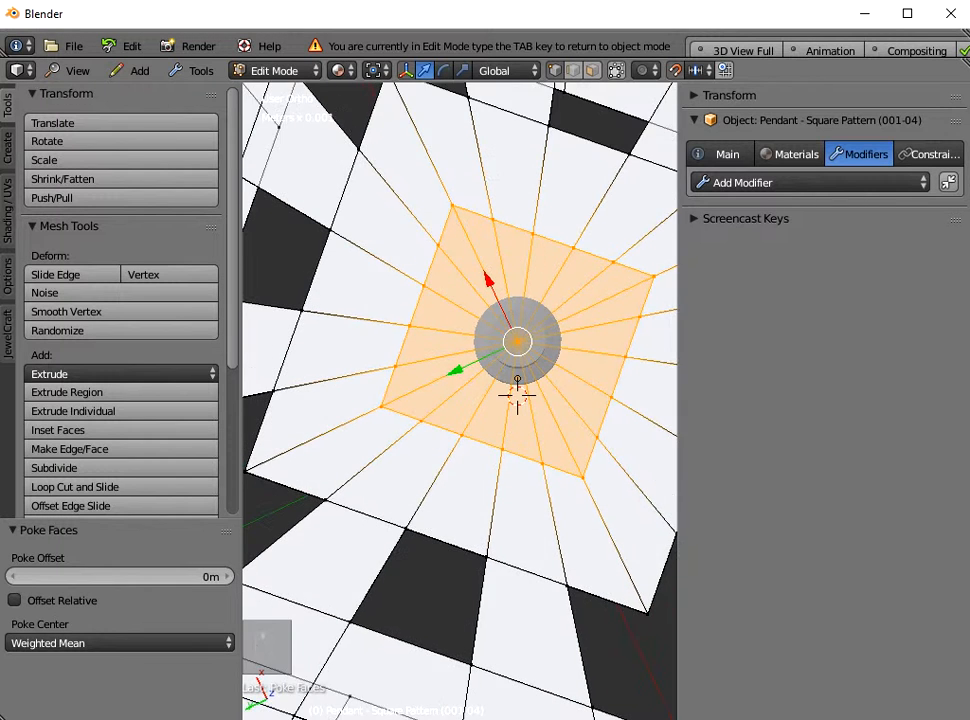
scroll(460, 400, "up", 2)
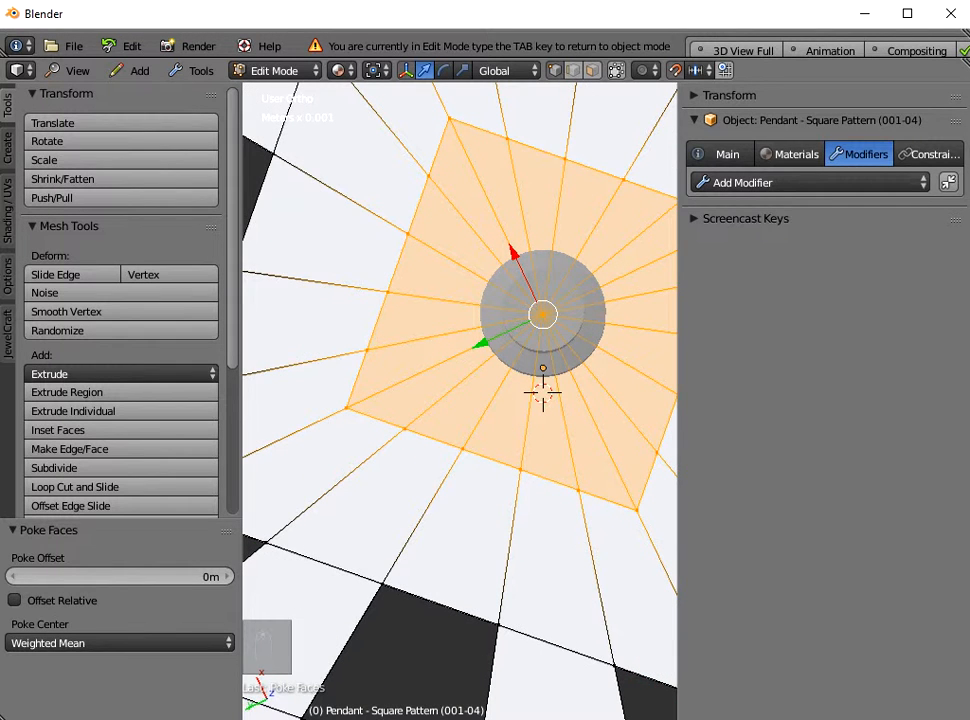
scroll(460, 400, "down", 3)
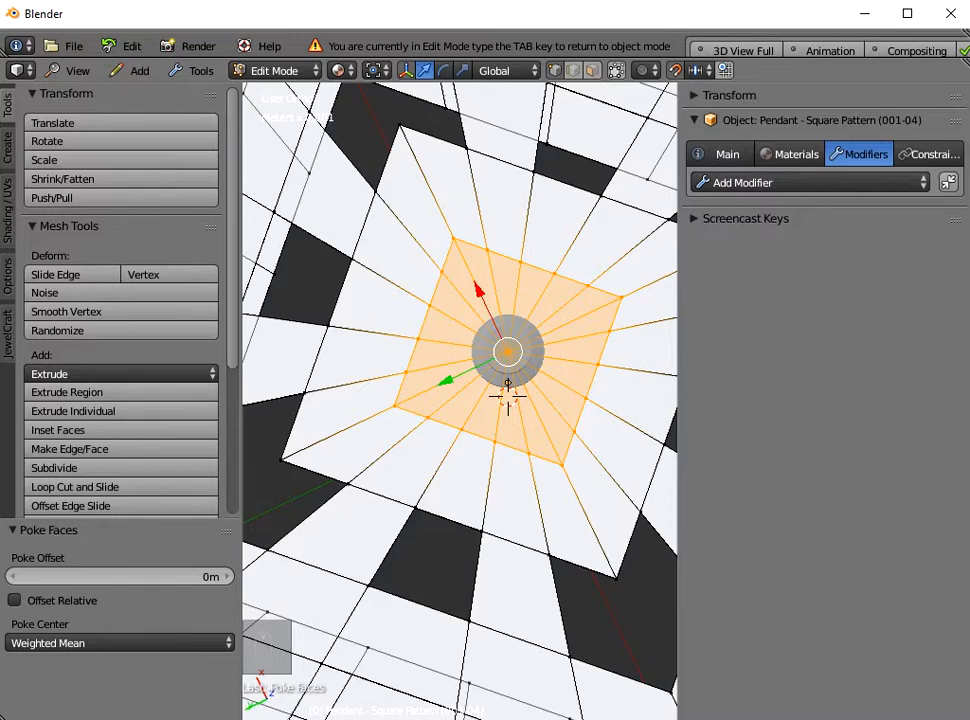
scroll(460, 400, "down", 3)
mouse_move(510, 420)
middle_mouse_down()
mouse_move(510, 334)
mouse_move(510, 400)
middle_mouse_up()
scroll(460, 400, "down", 2)
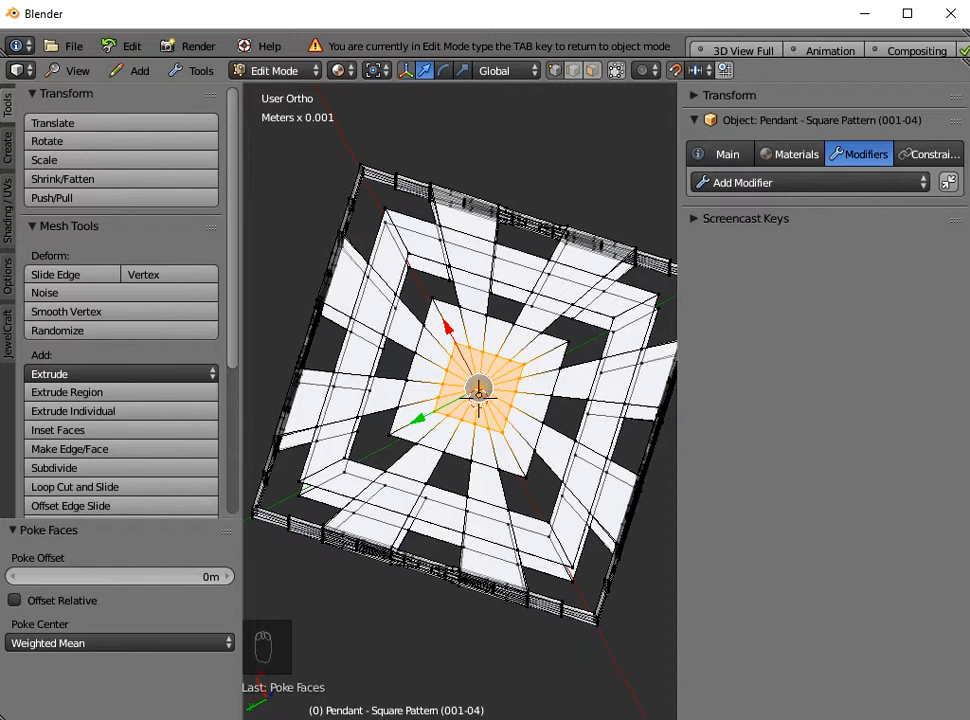
Step: Deselect all of the mesh, limit selection to visible geometry again, and return the pendant to Object Mode
key("a")
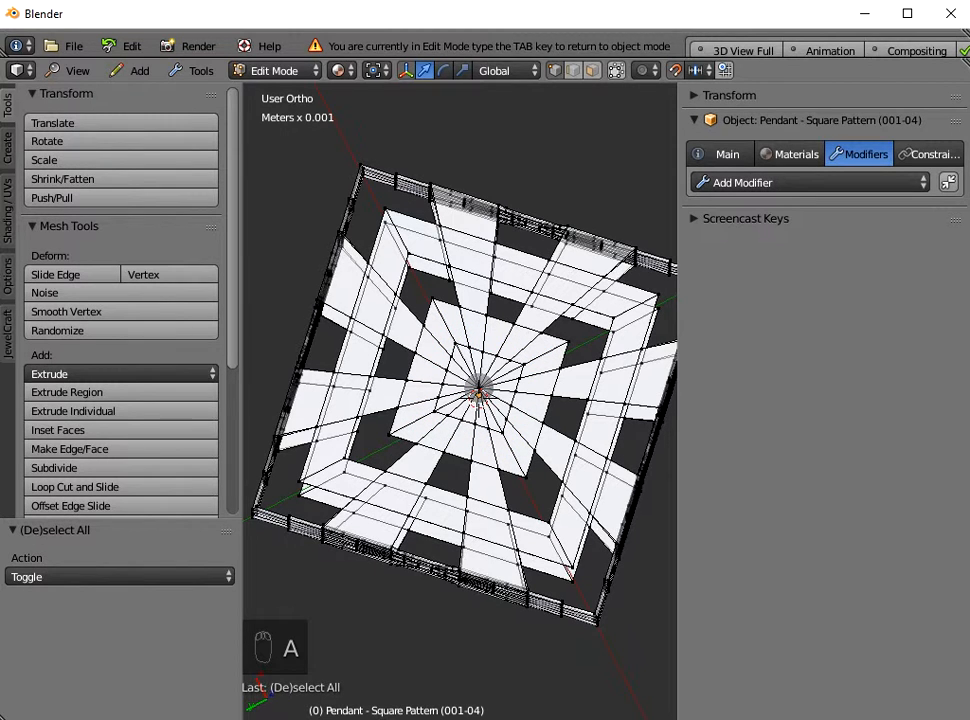
left_click(615, 70)
key("Tab")
middle_click_drag(478, 400, 478, 320)
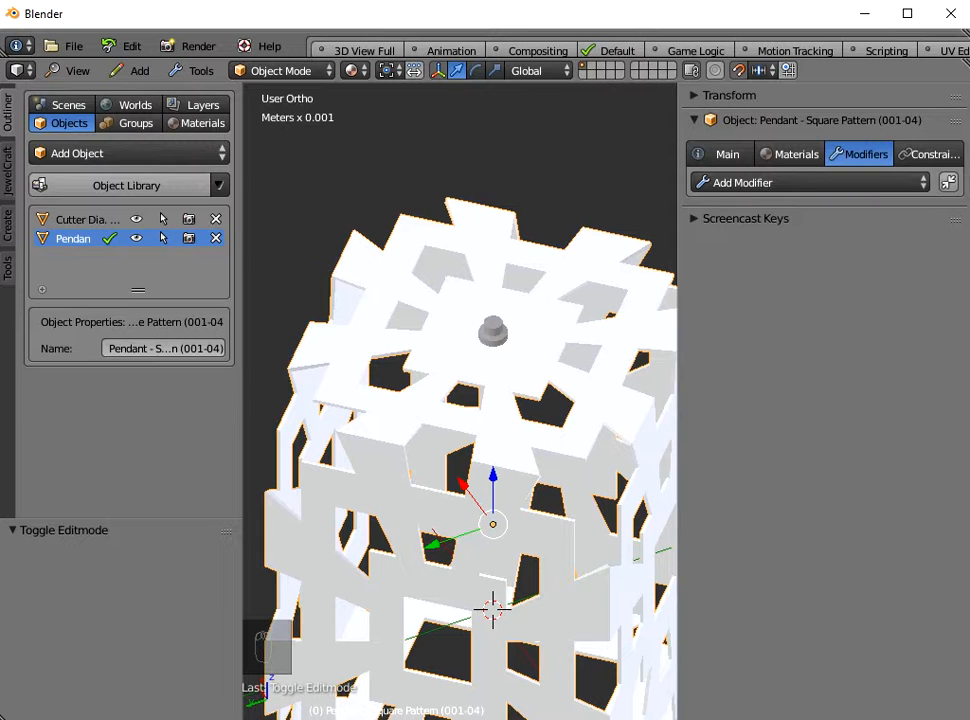
Step: Cut the pendant with a Boolean Difference modifier using Cutter Dia. 08mm and apply the modifier
left_click(760, 182)
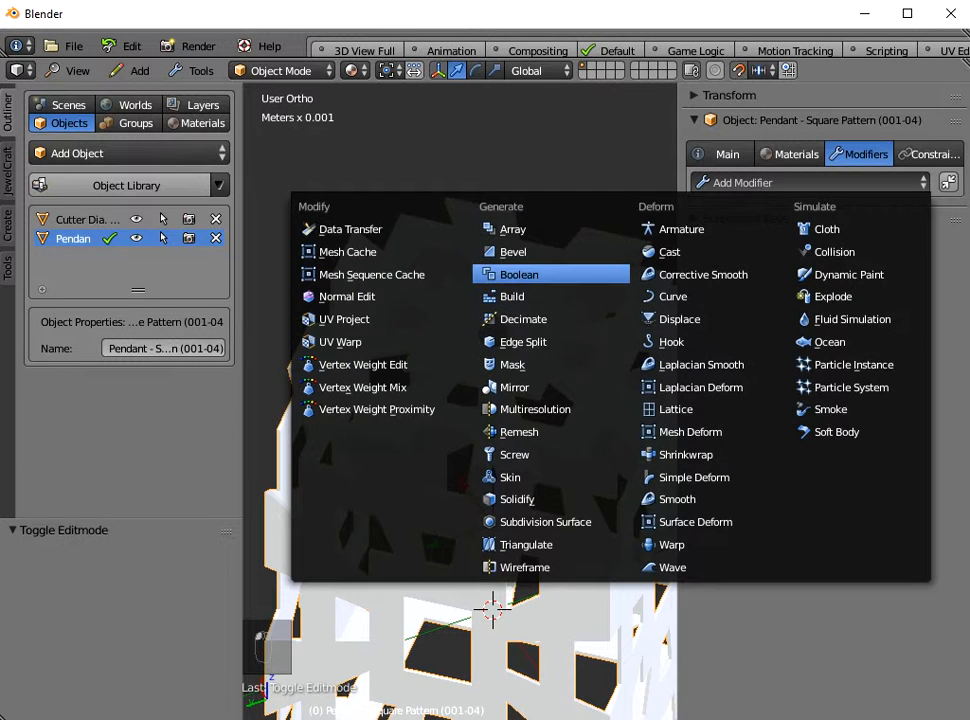
left_click(519, 274)
left_click(758, 291)
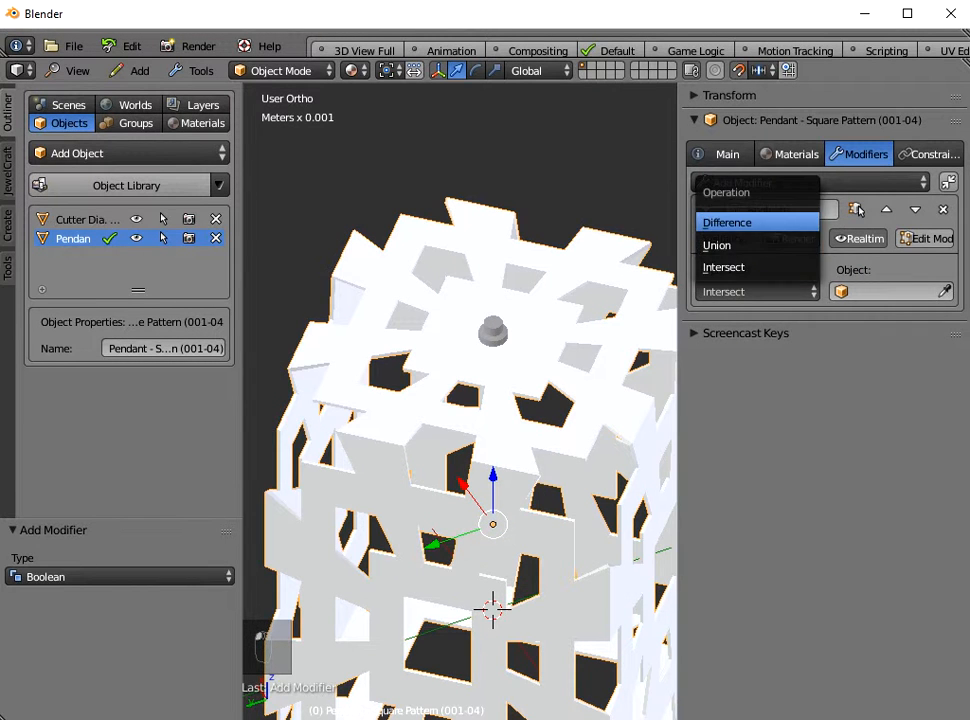
left_click(727, 222)
left_click(890, 291)
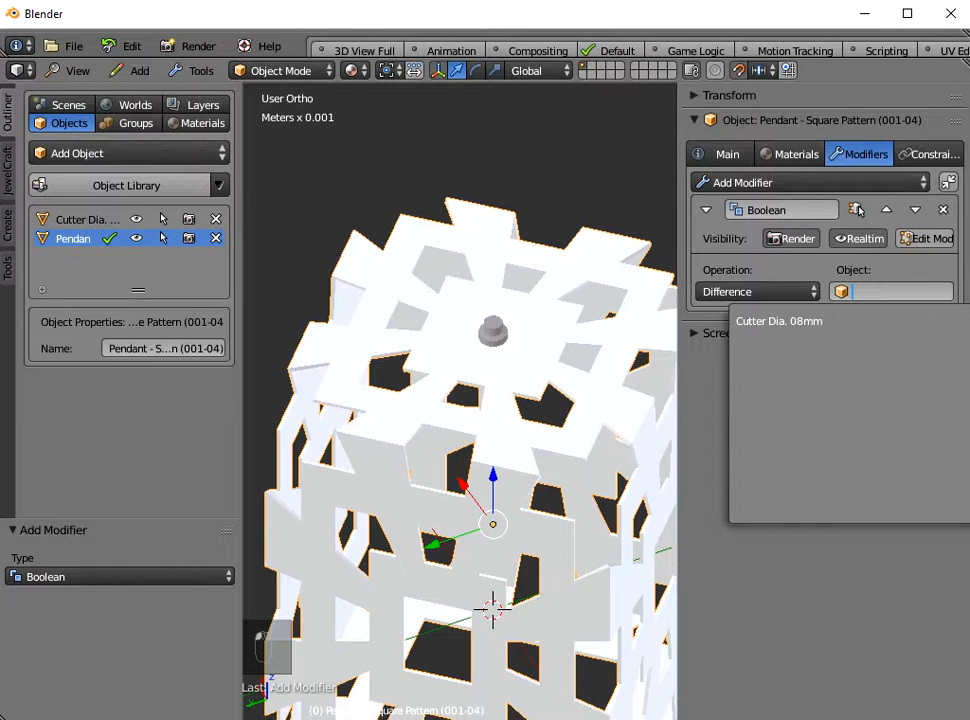
key("Return")
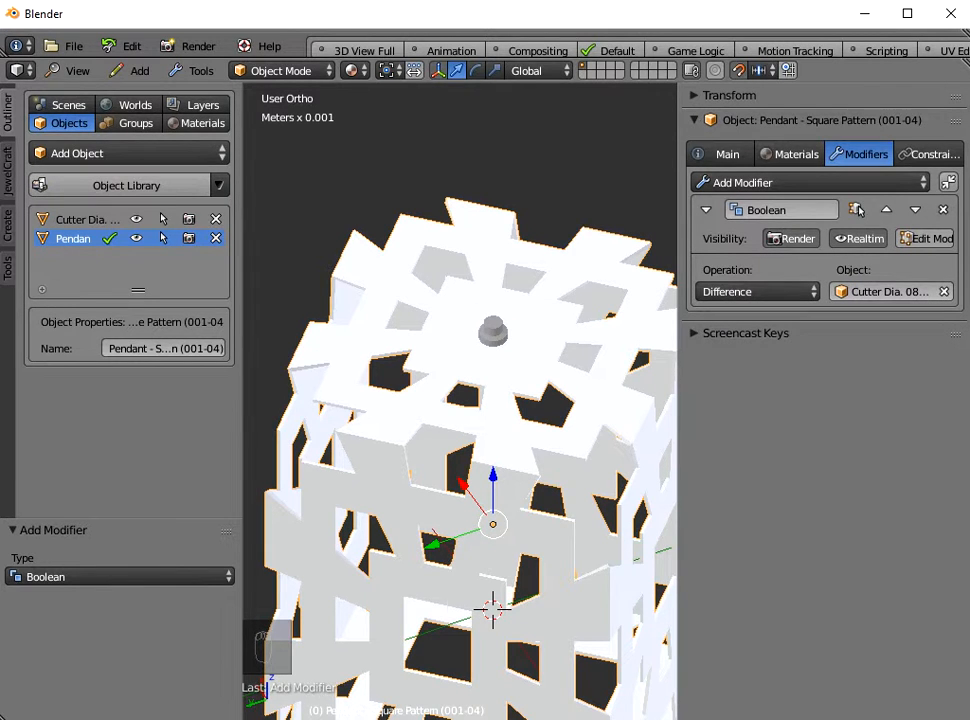
left_click(857, 210)
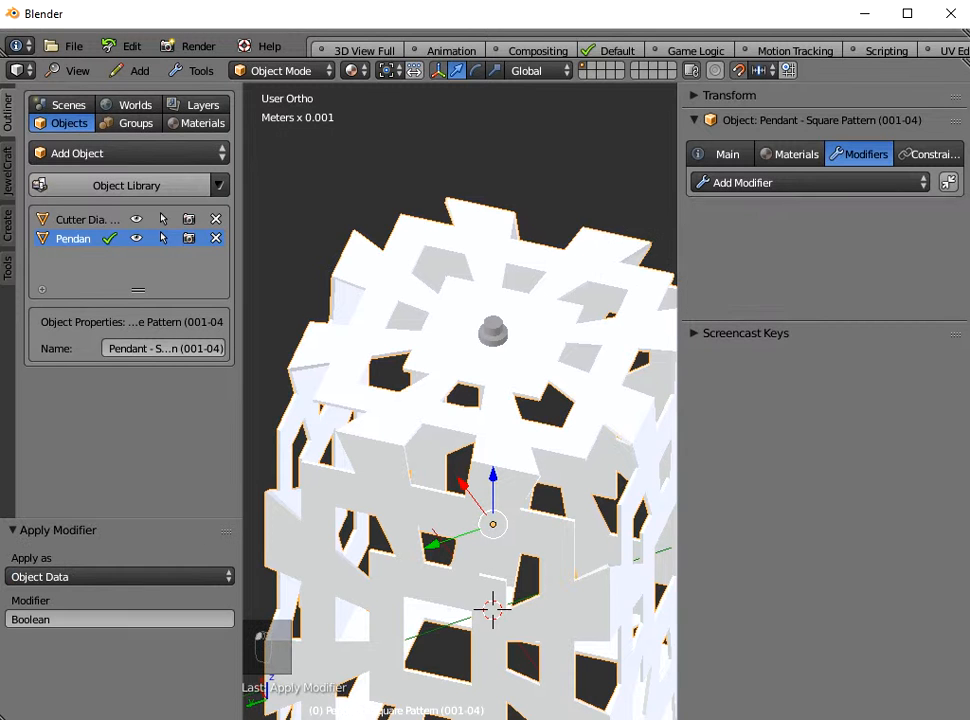
Step: Delete the Cutter Dia. 08mm object and check the fitting hole through the pendant's top
left_click(492, 331)
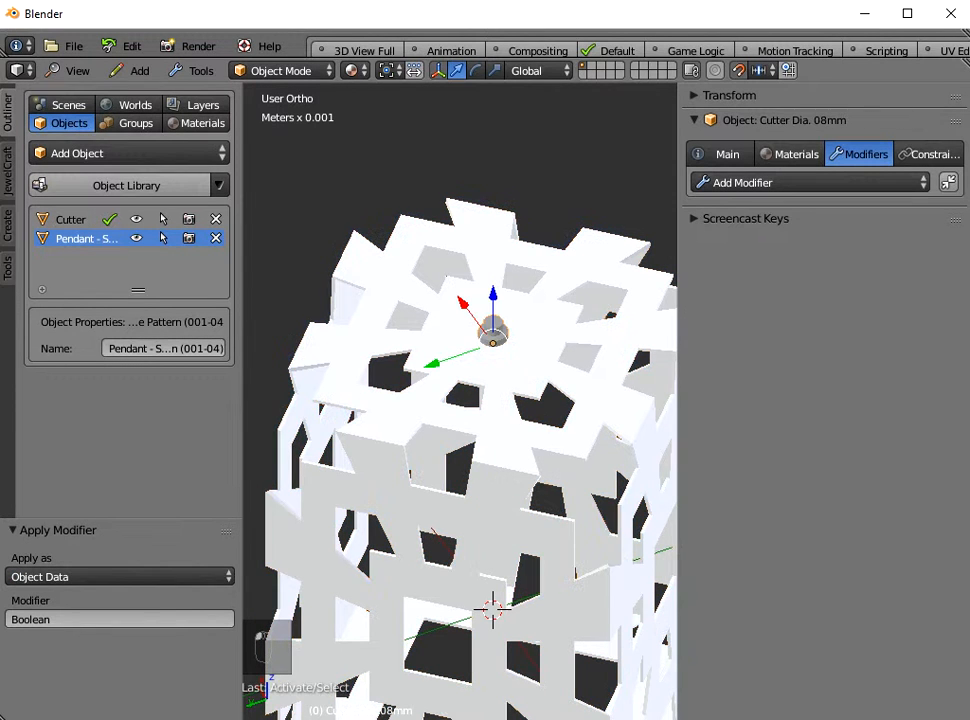
key("x")
left_click(470, 331)
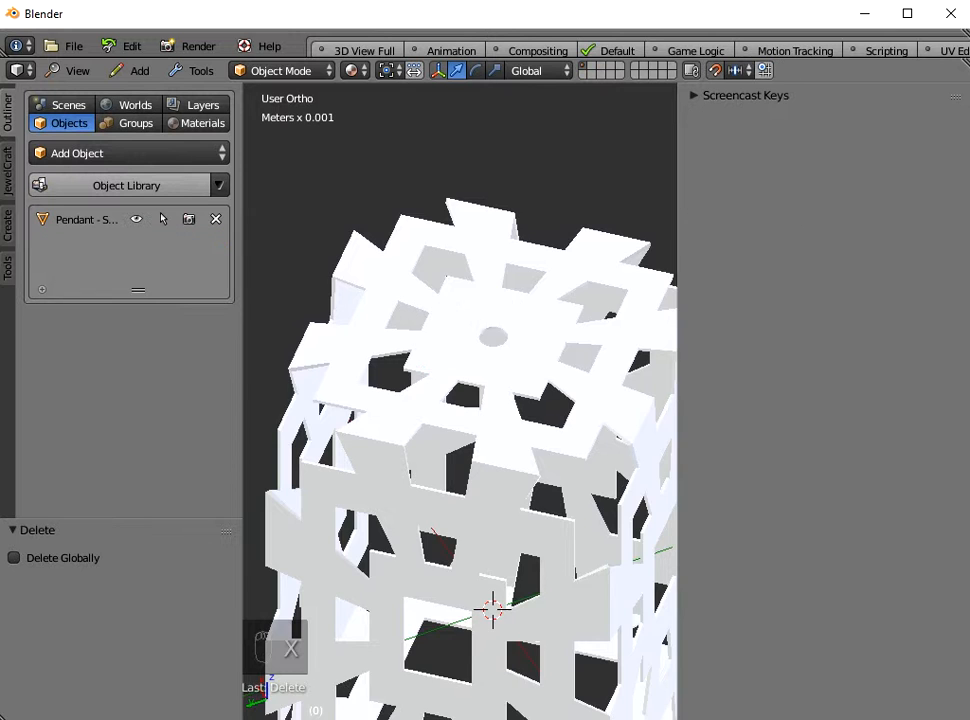
scroll(470, 331, "up", 5)
middle_click_drag(470, 331, 470, 540)
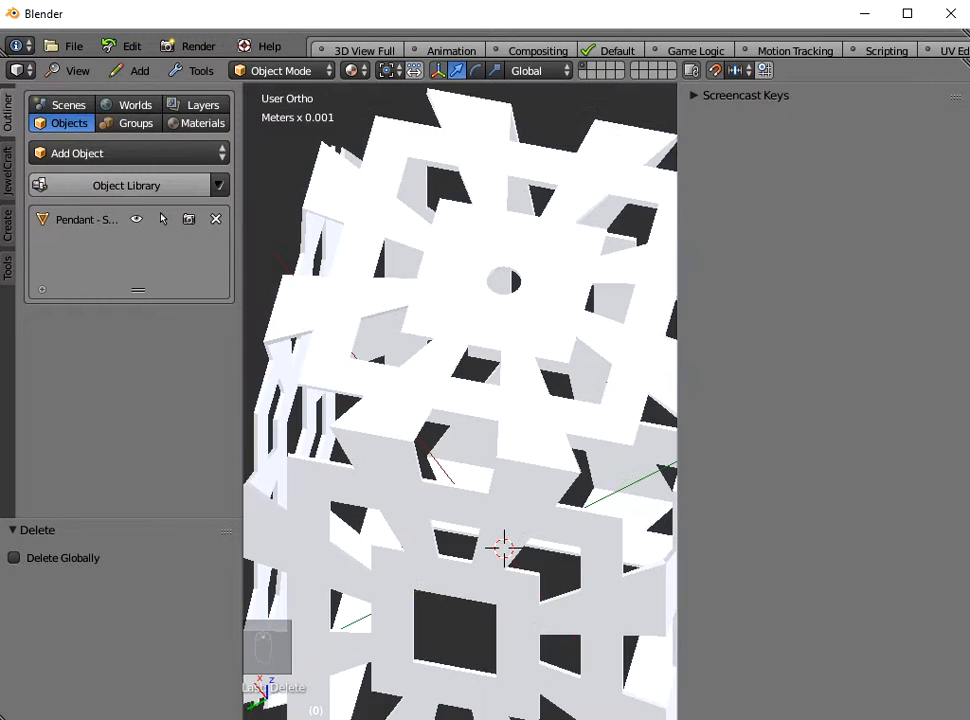
scroll(460, 401, "down", 2)
middle_click_drag(460, 401, 568, 176)
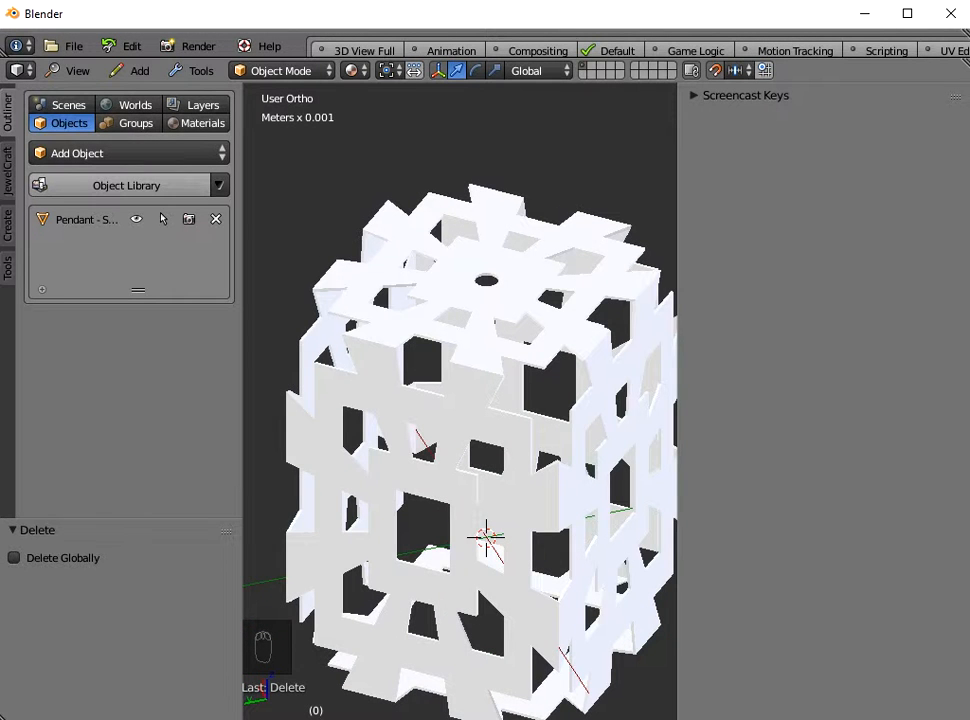
Step: Select the pendant and show its main object properties to review its name
right_click(560, 300)
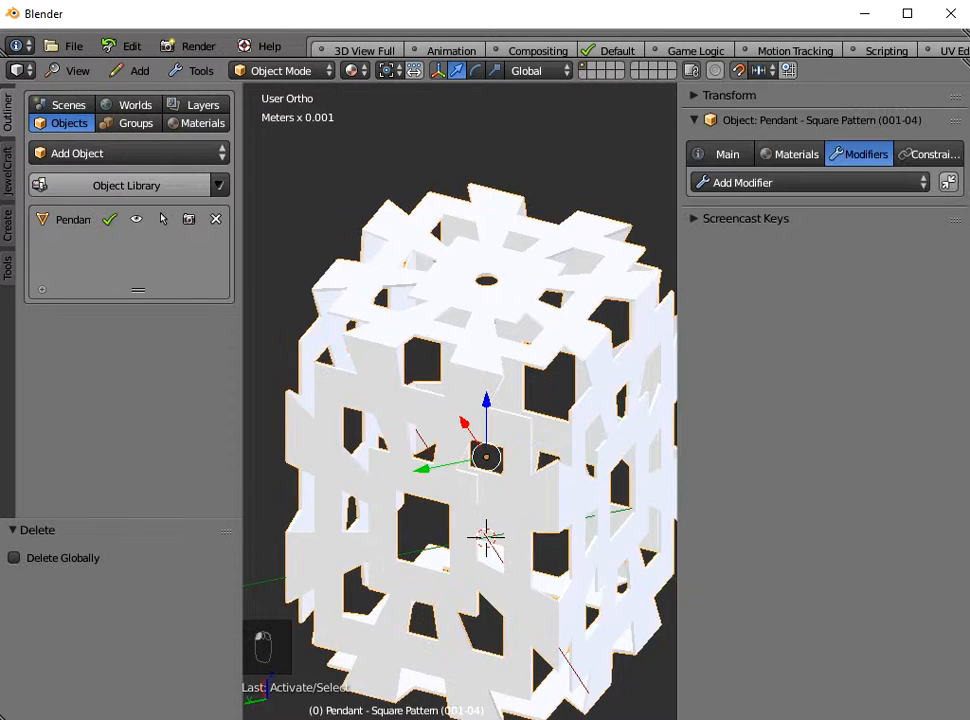
left_click(727, 154)
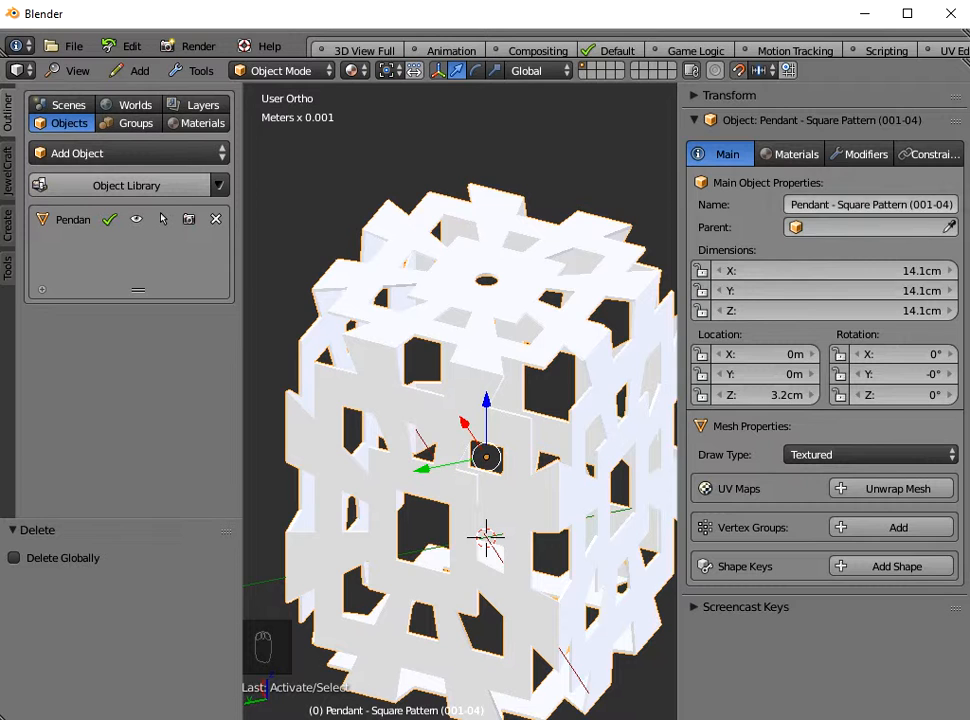
left_click(870, 204)
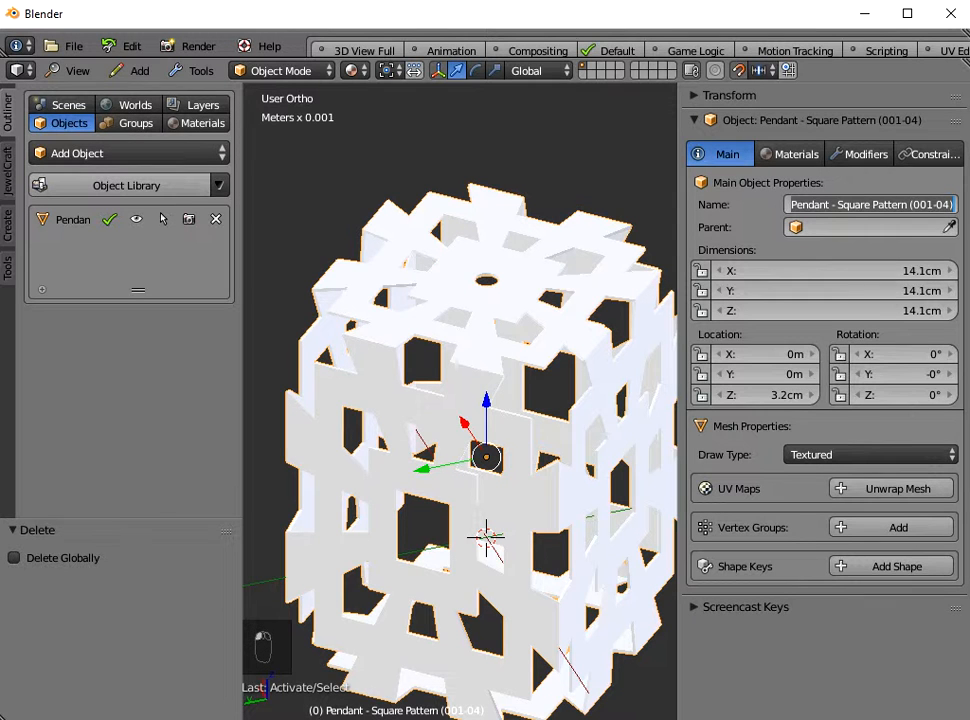
key("Return")
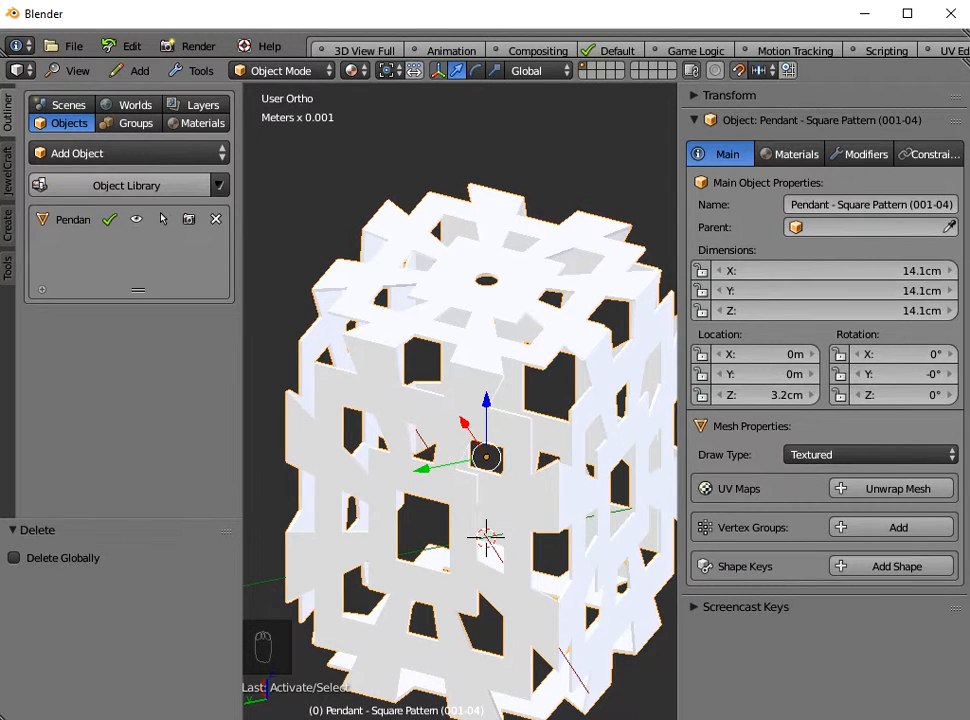
Step: Export the pendant as Wavefront OBJ to the Desktop, overwriting Pendant - Square Pattern (001-04).obj
left_click(74, 46)
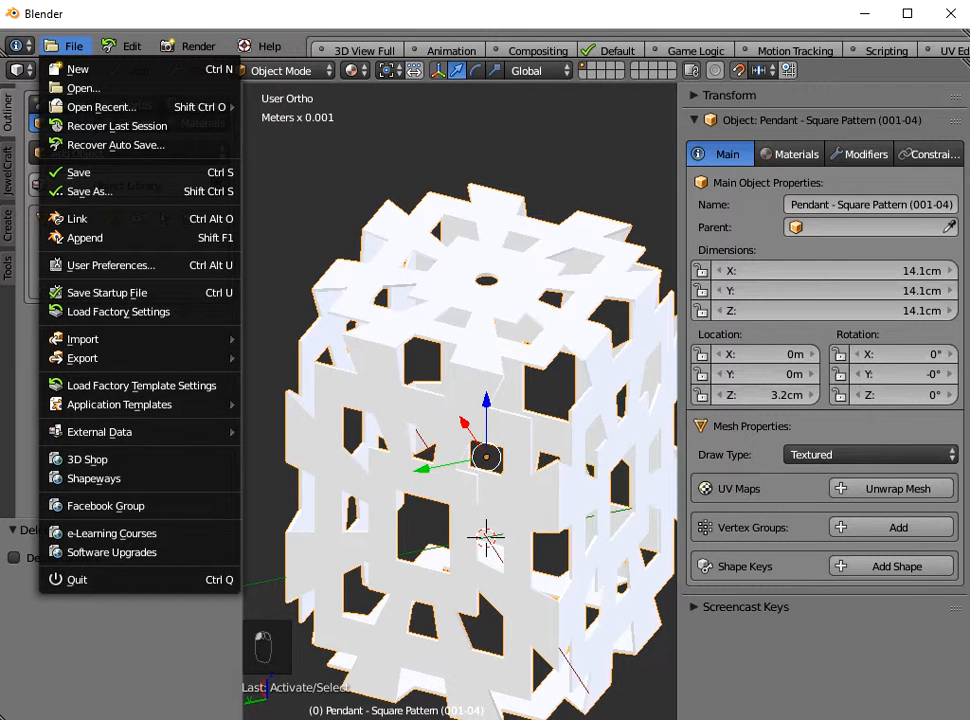
mouse_move(120, 358)
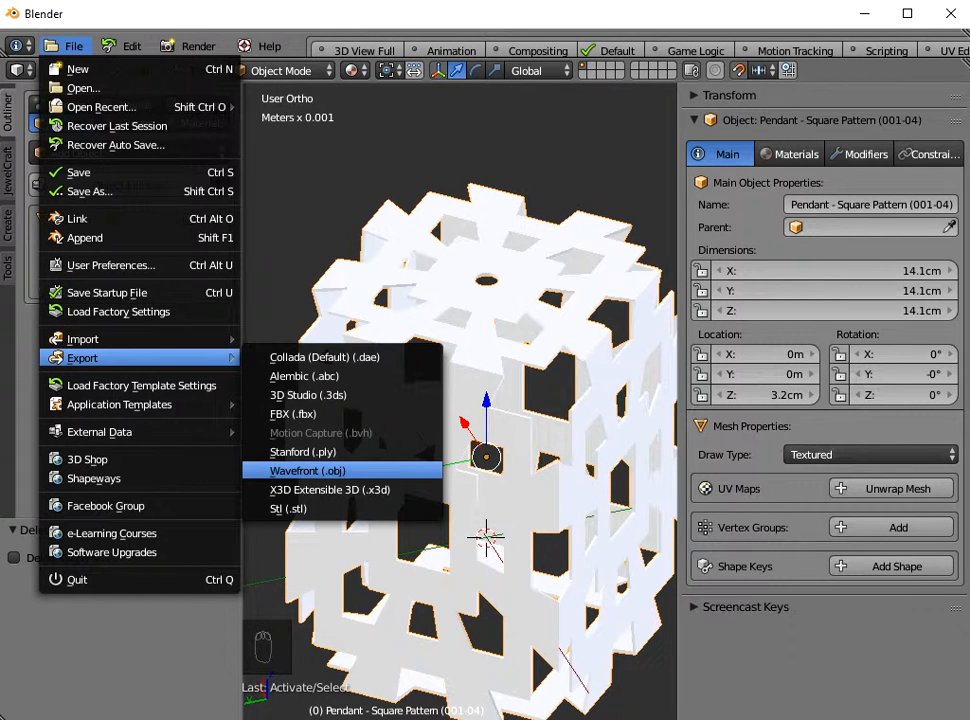
left_click(307, 470)
left_click(52, 256)
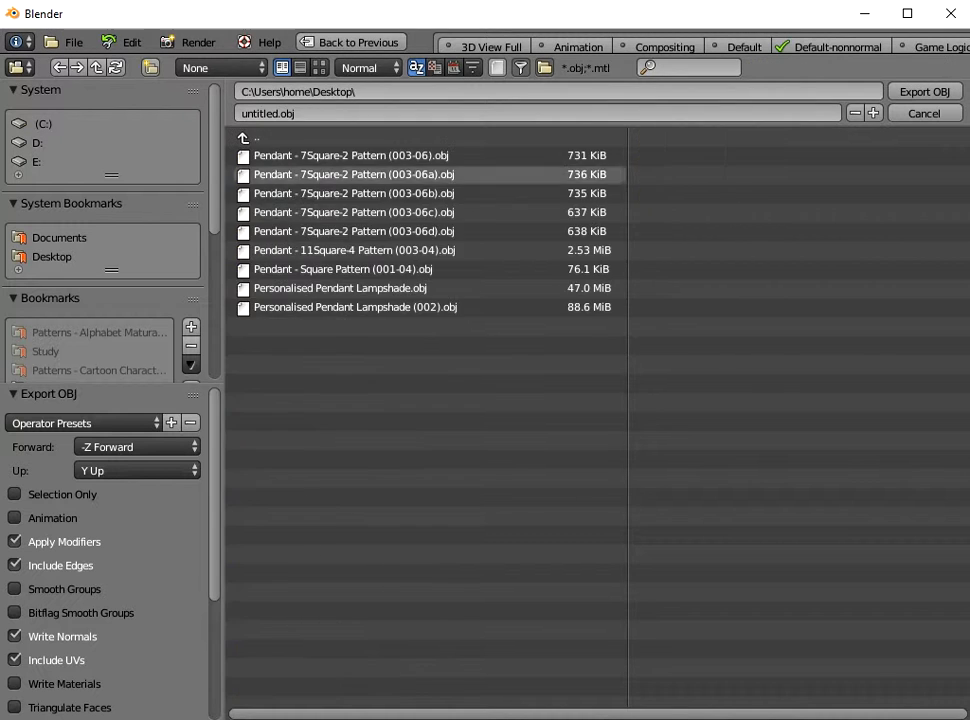
left_click(340, 269)
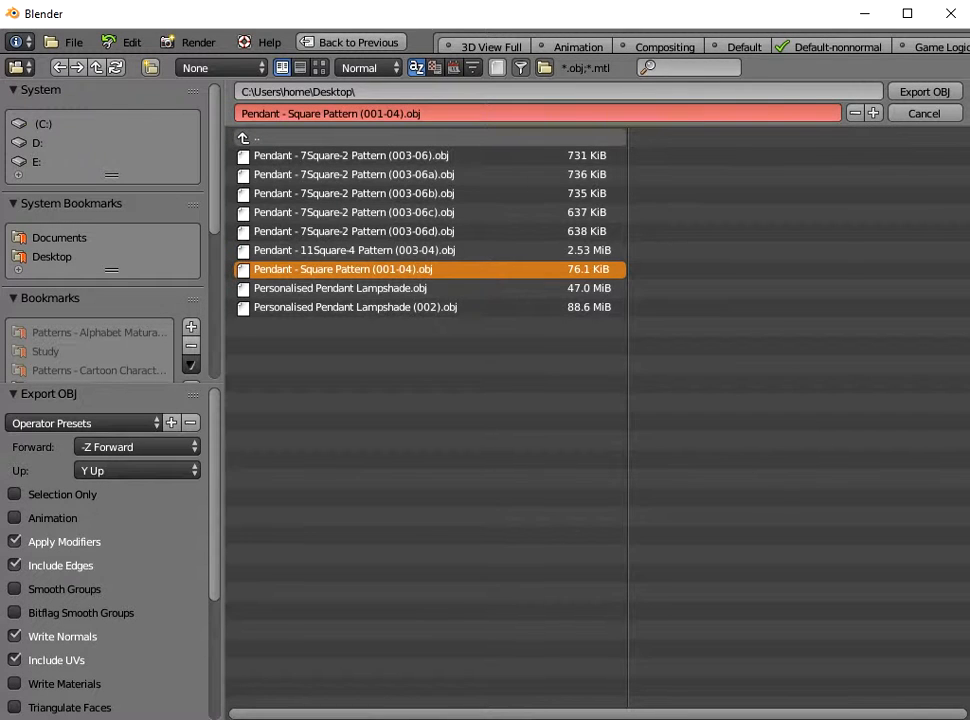
key("Return")
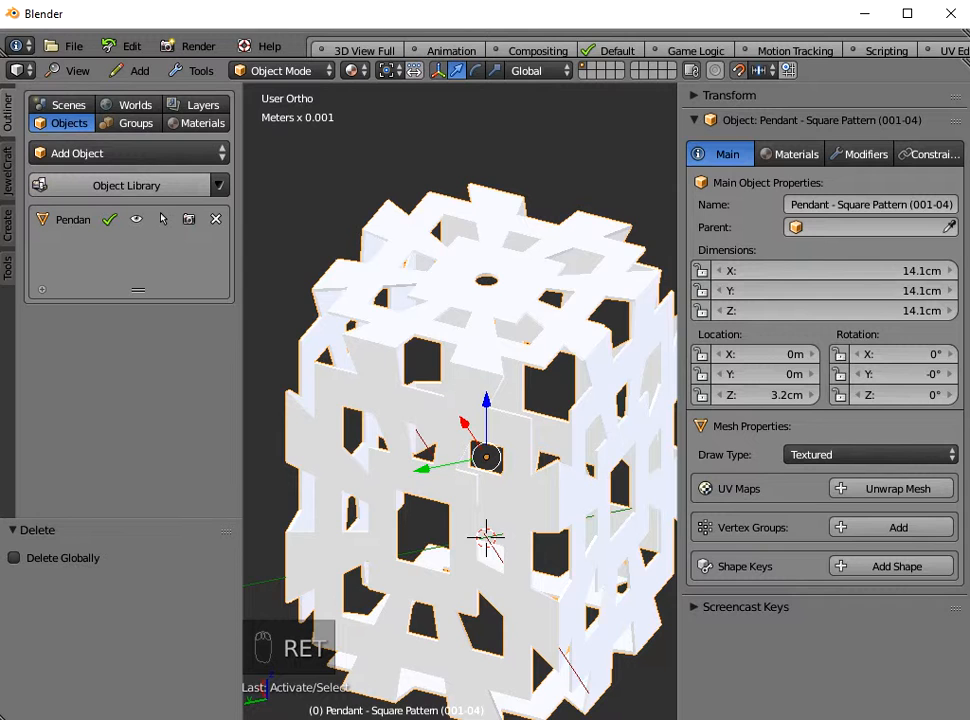
Step: Switch to netfabb Basic and start a new project, discarding the current changes
key("alt+Tab")
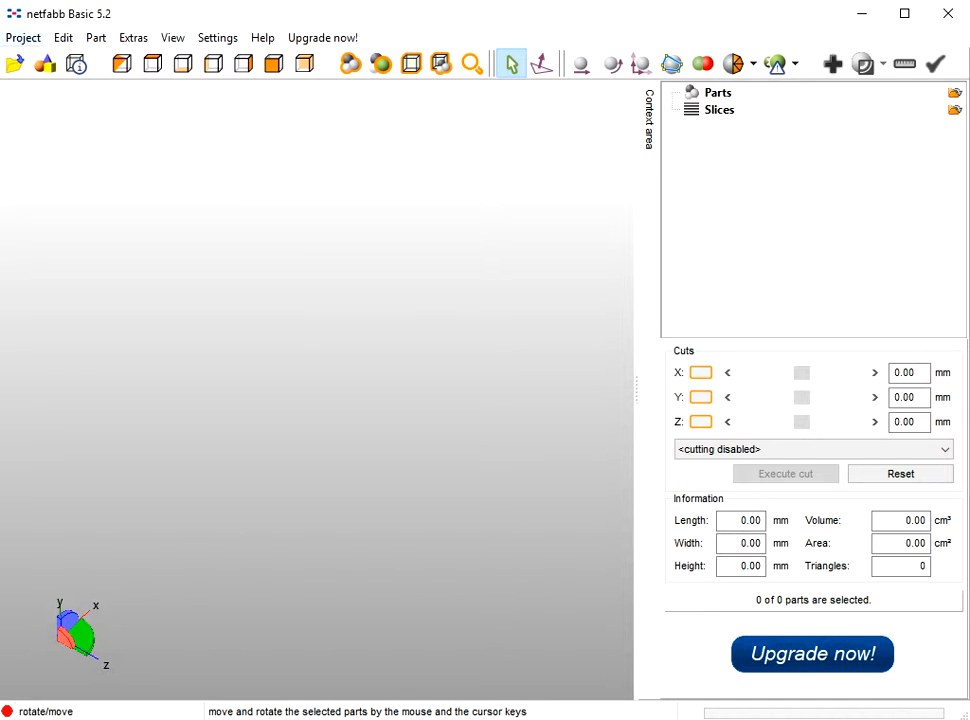
key("alt+p")
key("Return")
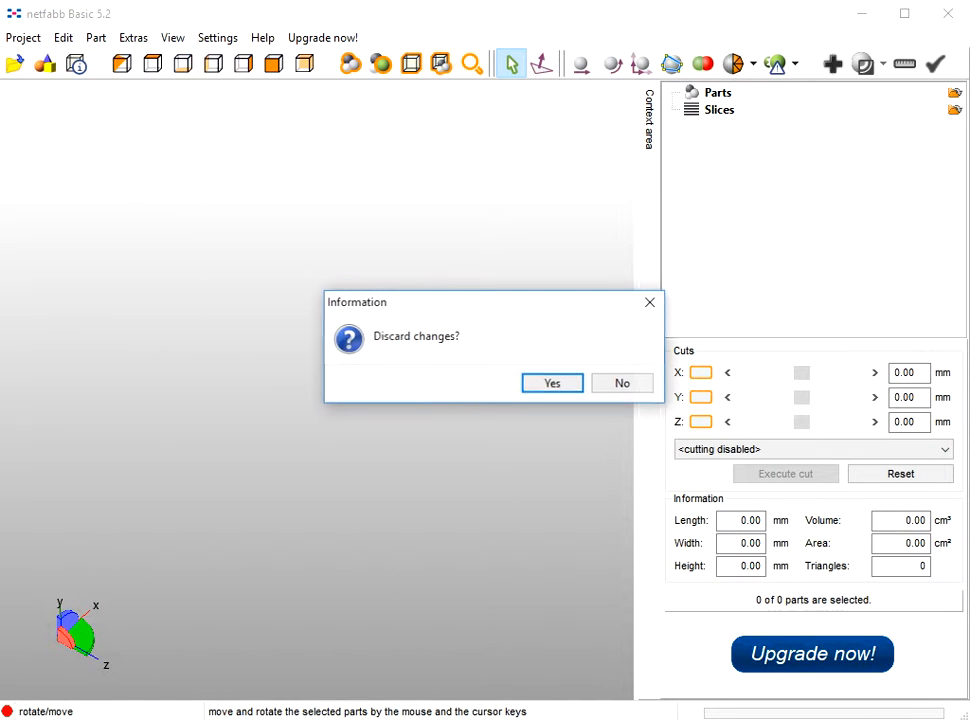
key("Return")
Step: Open the exported Pendant - Square Pattern (001-04) file from the Desktop
key("alt+p")
key("Down")
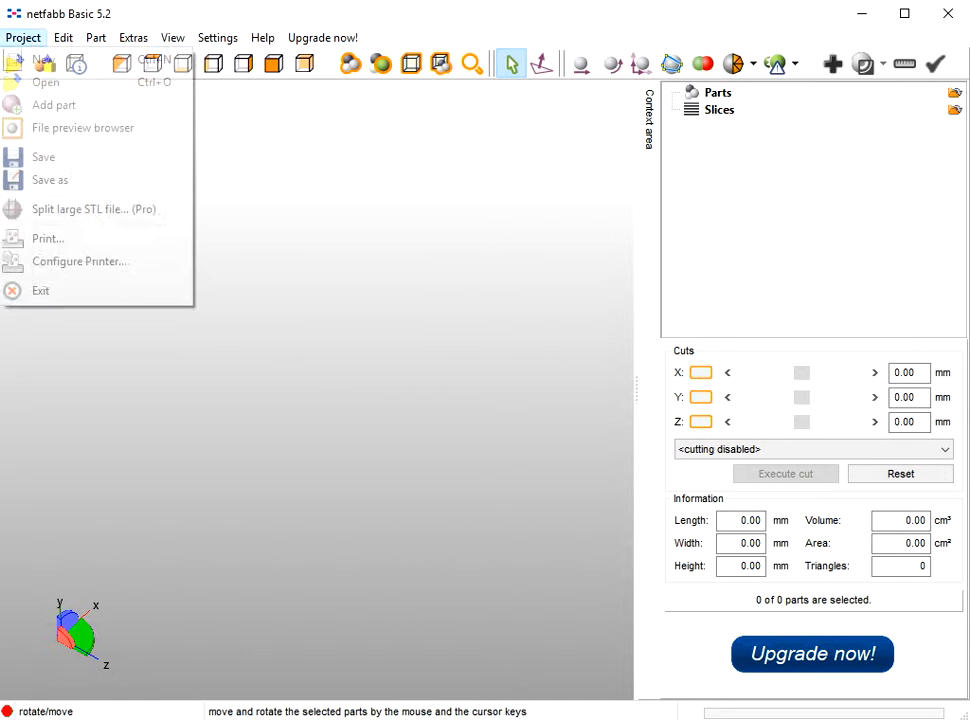
key("Return")
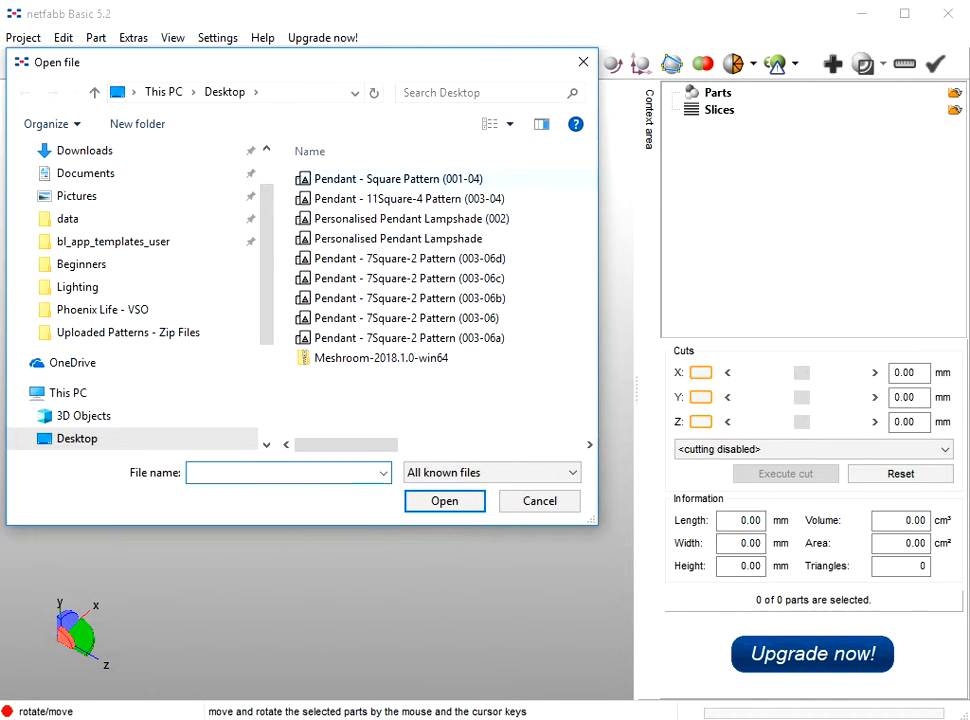
double_click(398, 178)
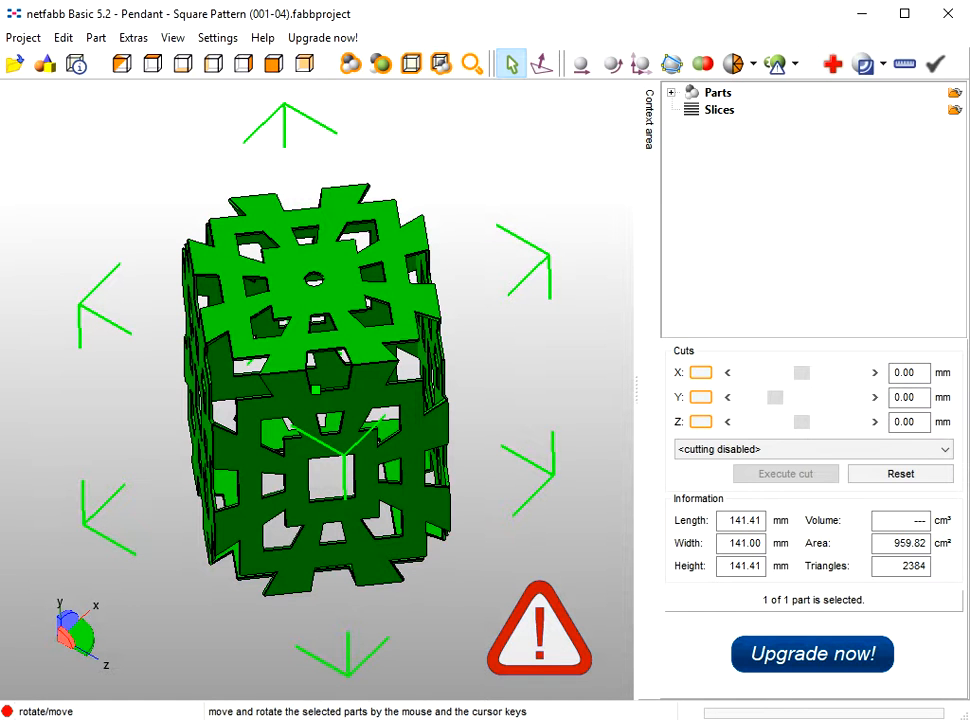
Step: Run the Default repair on the pendant, update the statistics, and apply the repair, removing the old part
left_click(832, 63)
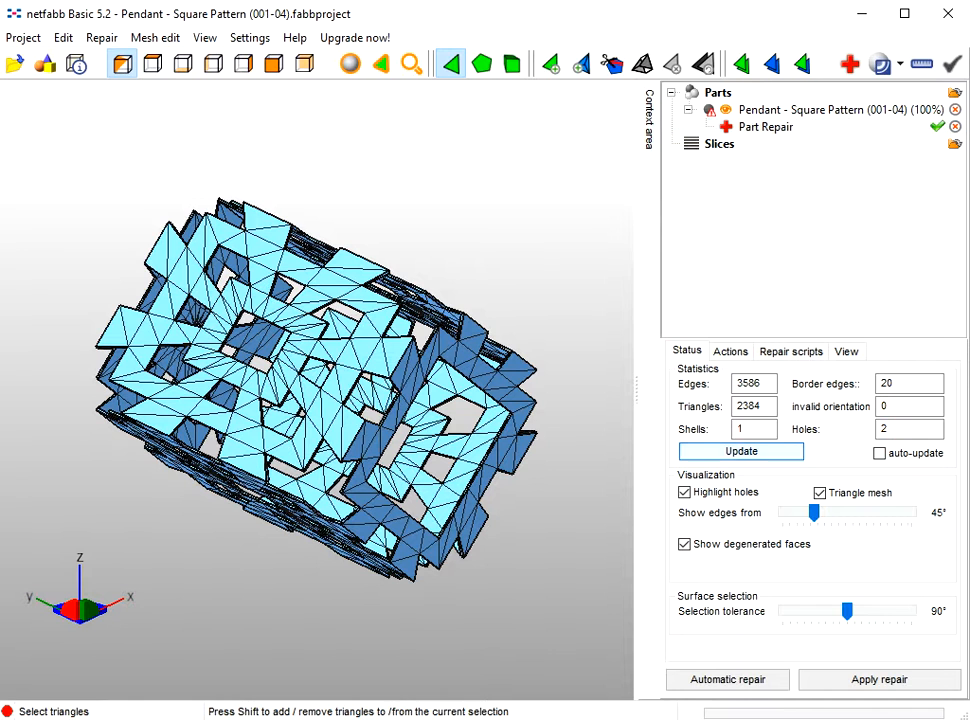
left_click(727, 679)
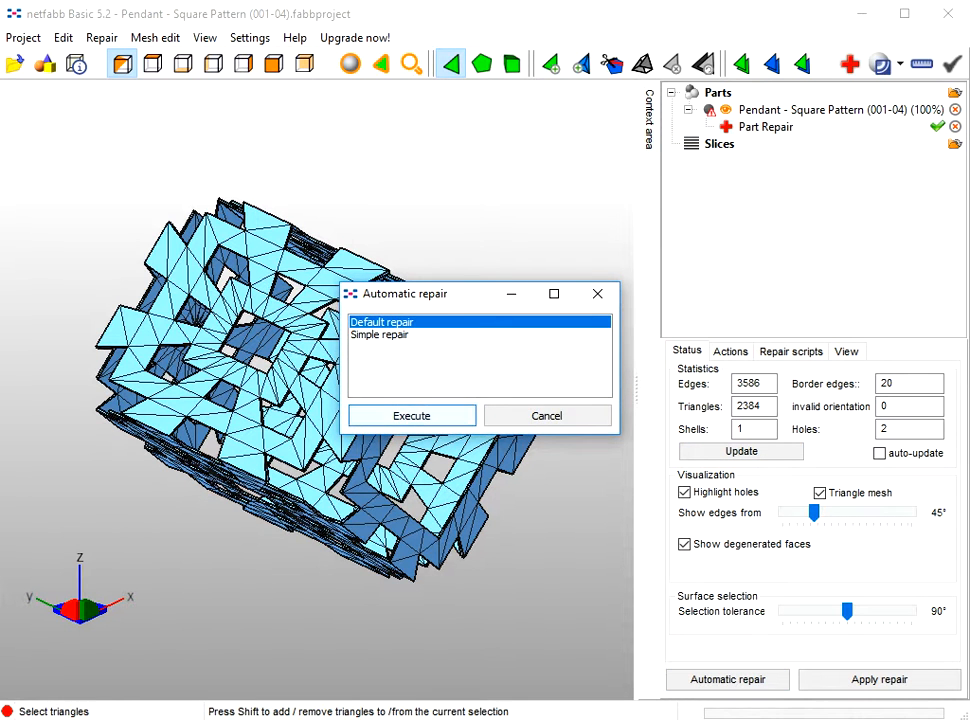
key("Return")
left_click(741, 451)
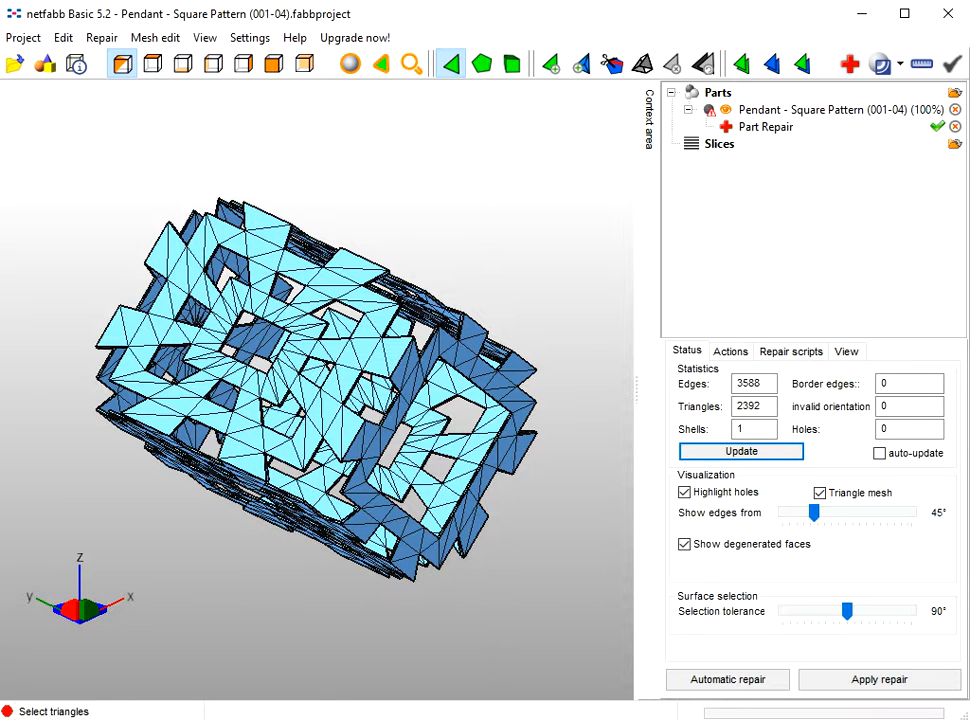
left_click(879, 679)
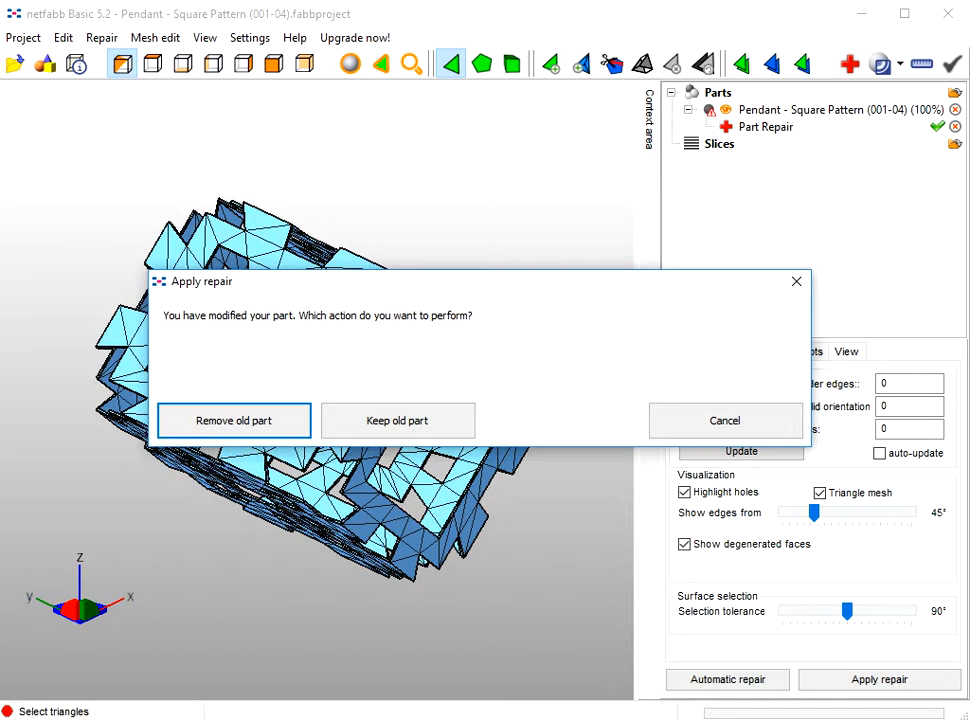
key("Return")
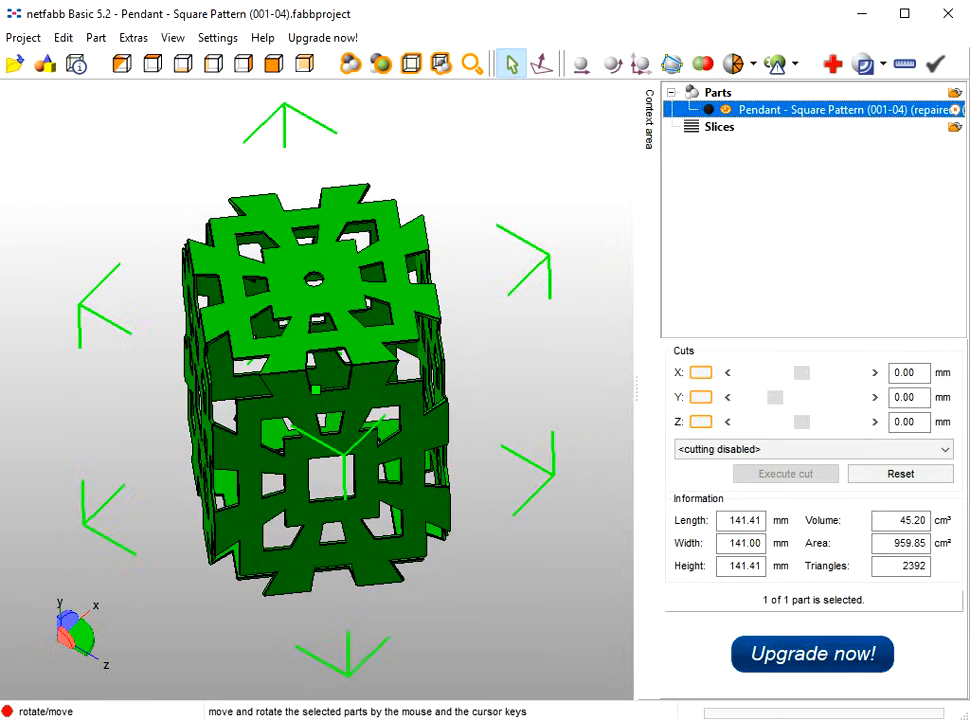
Step: Inspect the repaired pendant's top face and round fitting hole up close
scroll(316, 389, "up", 2)
right_click_drag(316, 300, 316, 430)
scroll(350, 397, "up", 3)
scroll(350, 397, "down", 1)
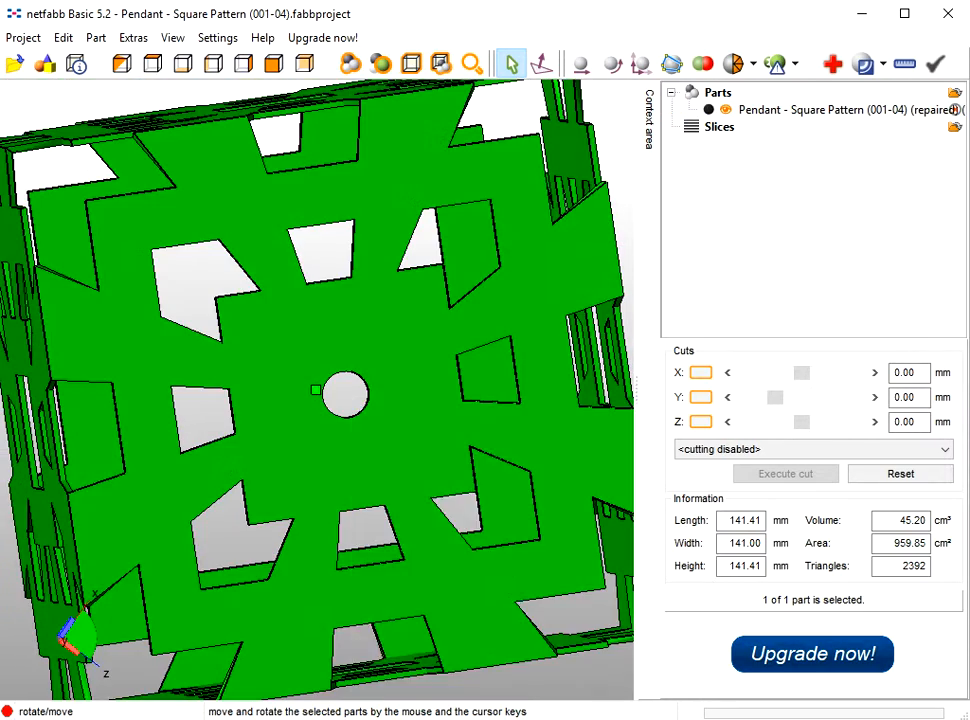
right_click(350, 397)
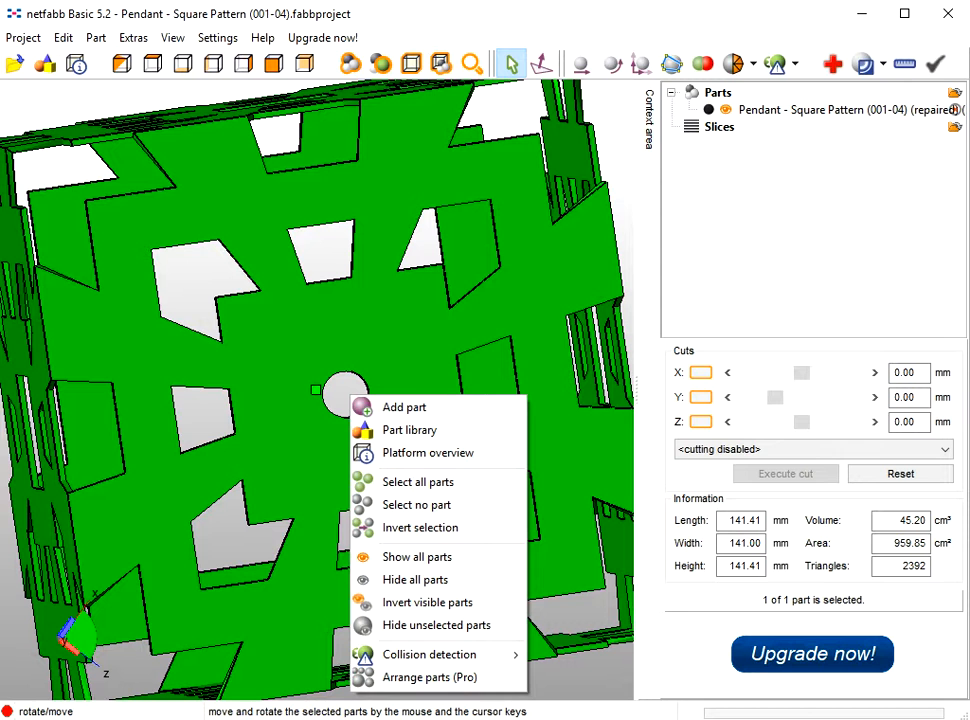
left_click(416, 505)
left_click(315, 390)
scroll(315, 390, "down", 2)
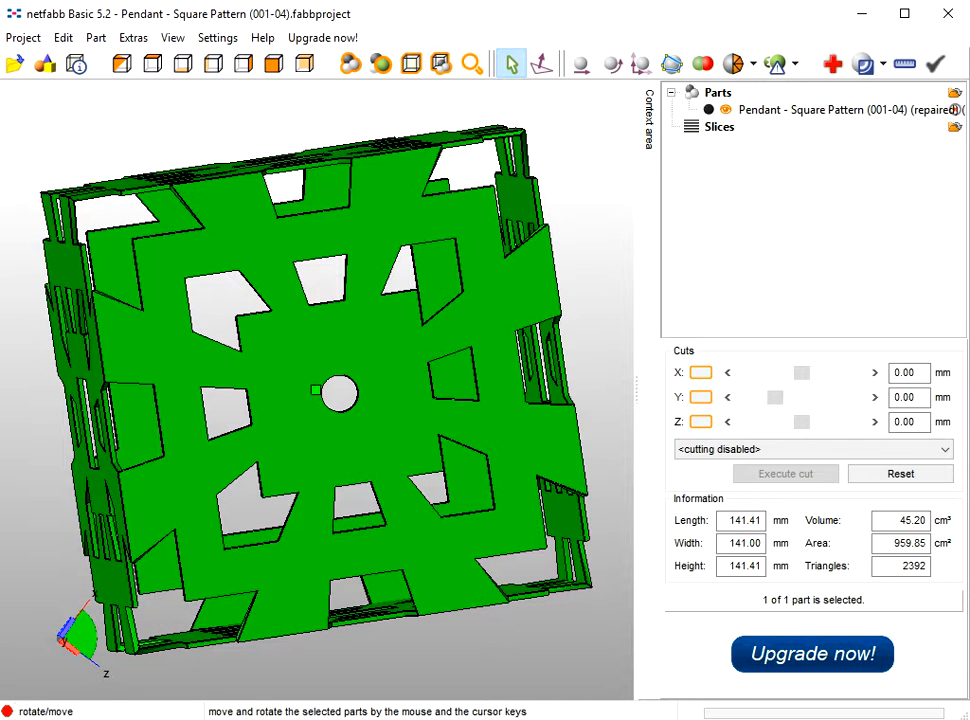
Step: Export the repaired pendant part to a mesh file
left_click(96, 37)
mouse_move(140, 111)
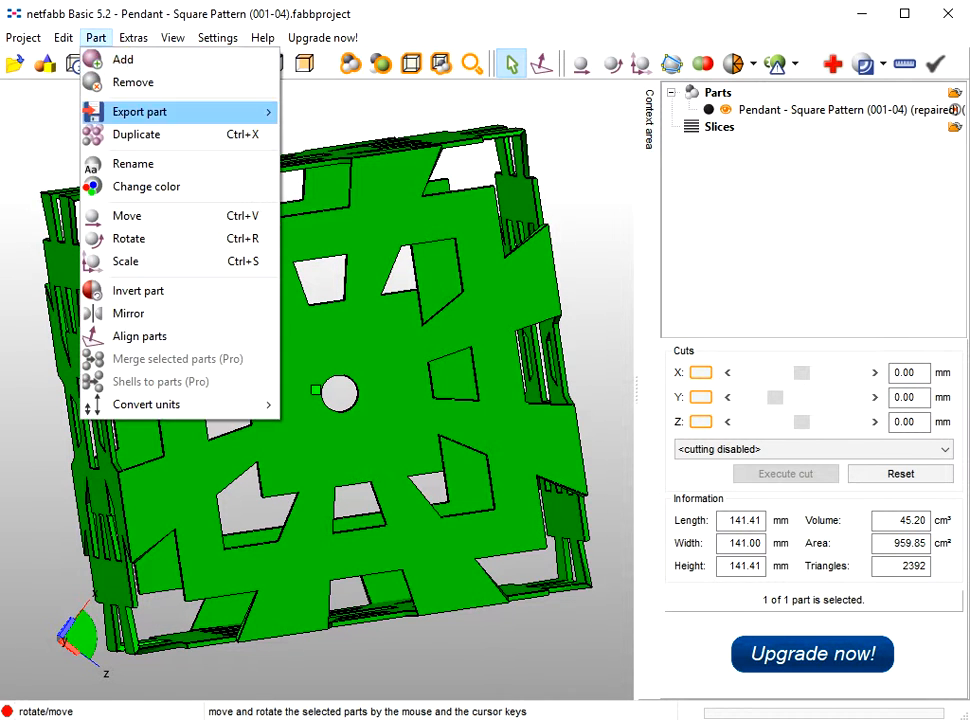
left_click(340, 297)
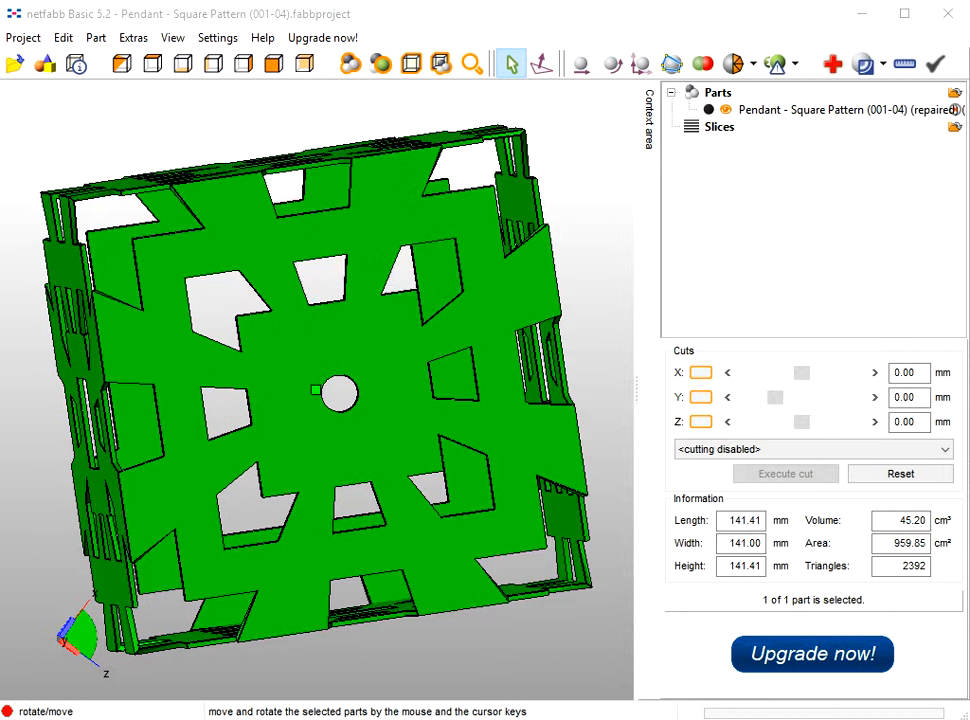
left_click(278, 178)
left_click(444, 500)
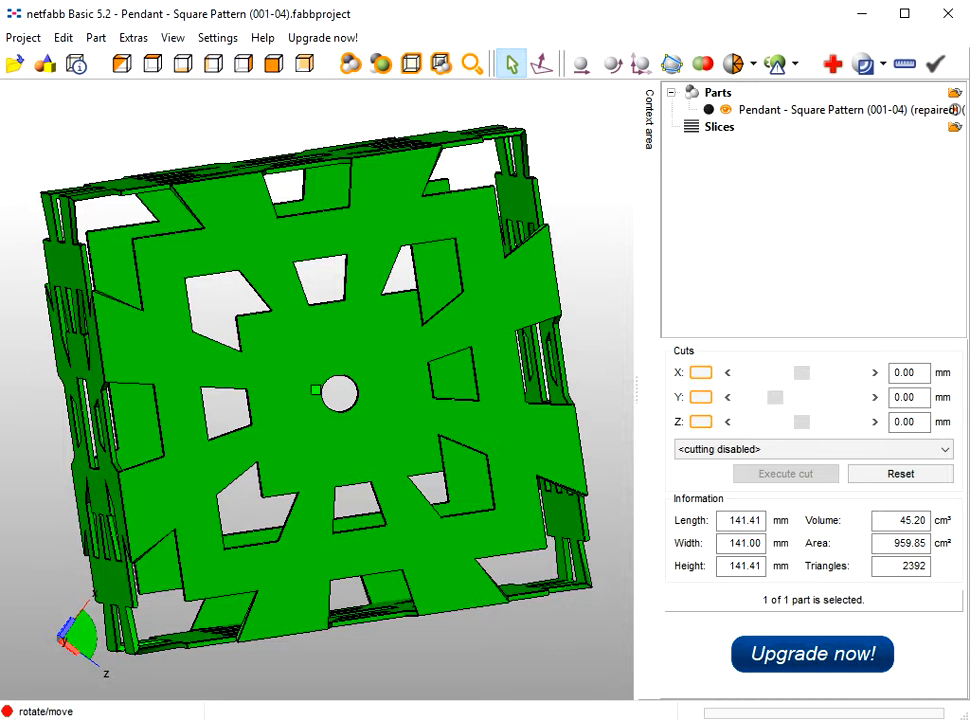
Step: Switch back to Blender and delete the unrepaired pendant from the scene
left_click(673, 712)
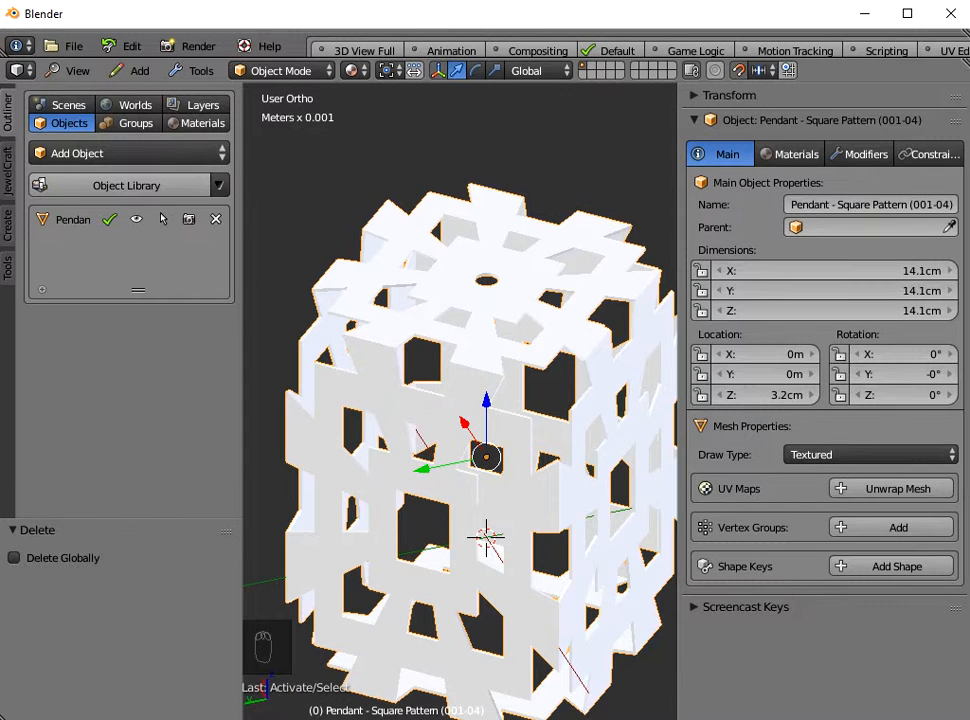
key("x")
left_click(476, 440)
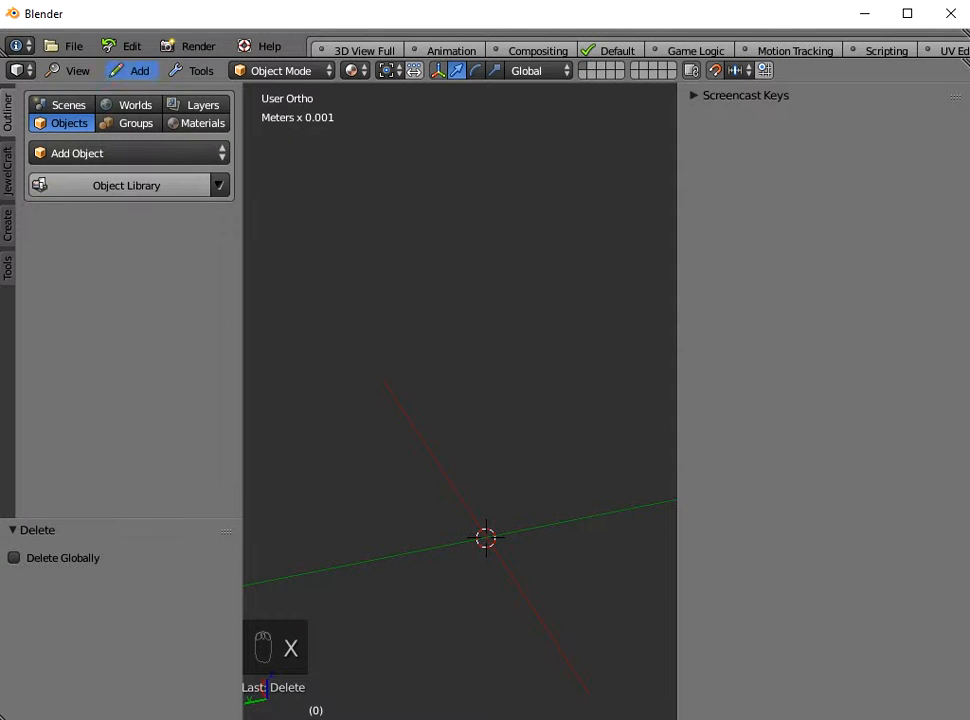
Step: Import the Wavefront file Pendant - Square Pattern (001-04).obj from the Desktop
left_click(70, 46)
mouse_move(140, 339)
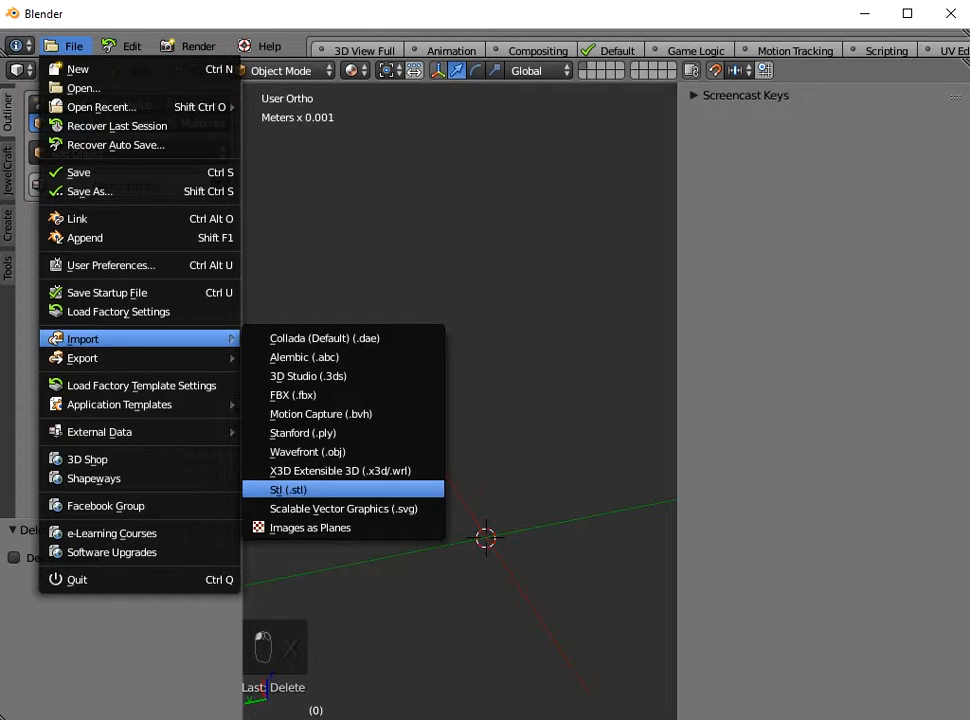
left_click(307, 451)
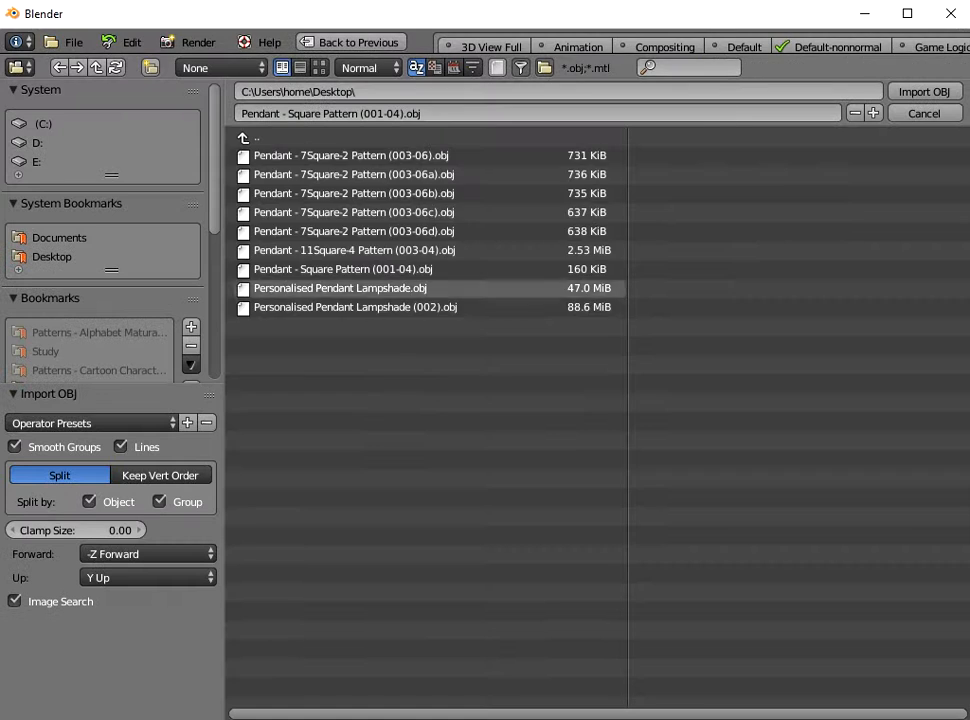
double_click(340, 269)
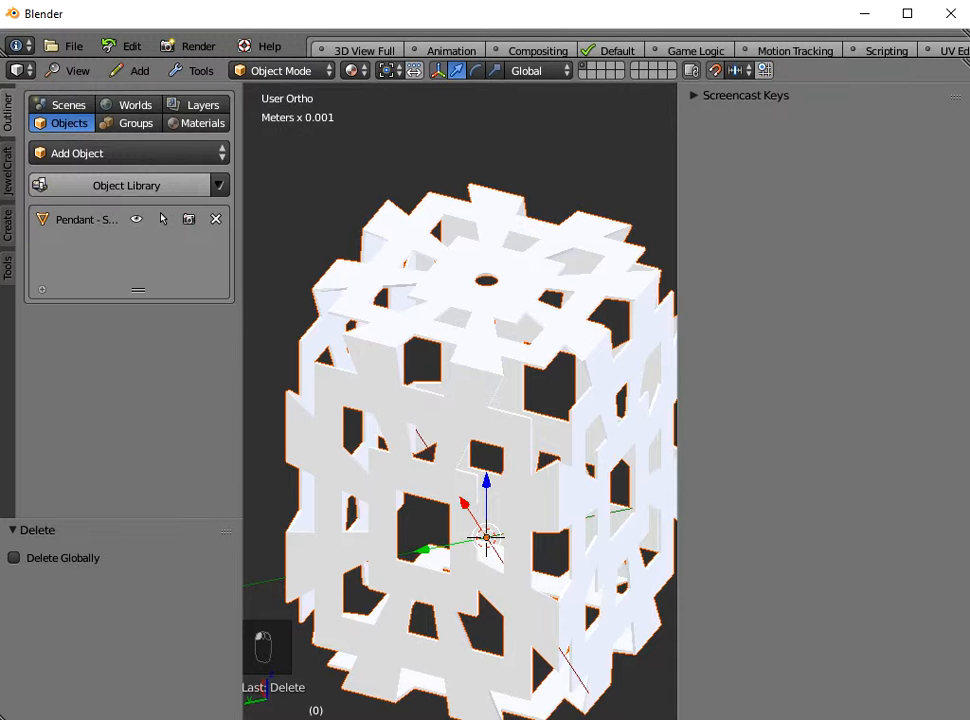
Step: Select the imported pendant and inspect its walls and openings from several angles
right_click(527, 343)
scroll(527, 343, "down", 4)
middle_click_drag(527, 343, 512, 310)
scroll(512, 445, "up", 3)
scroll(460, 401, "up", 3)
scroll(460, 401, "down", 2)
middle_click_drag(512, 400, 478, 403)
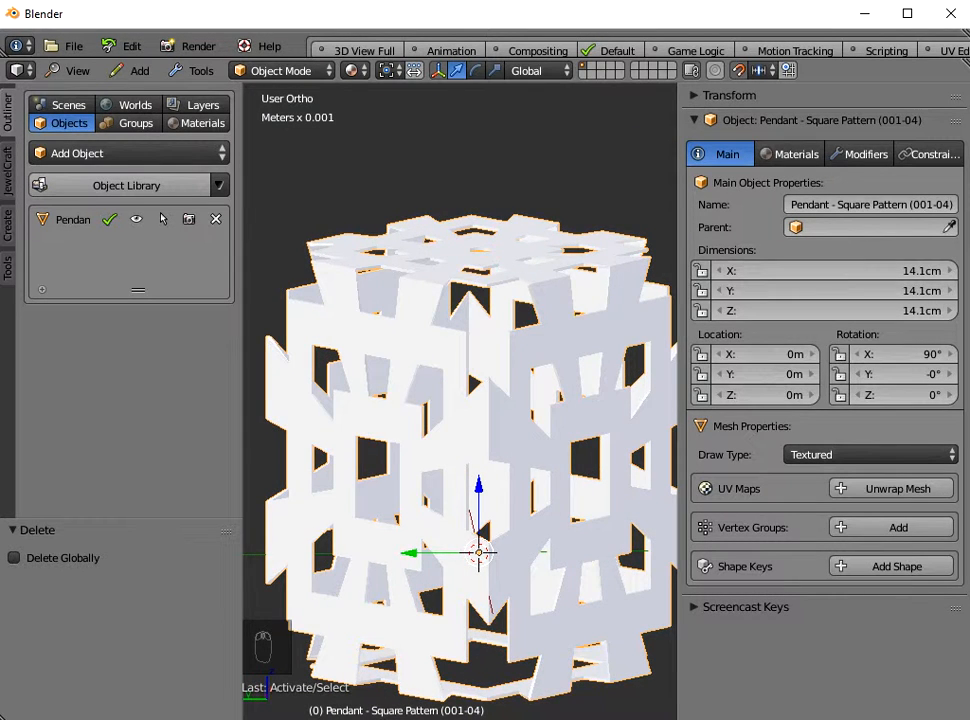
Step: Add an E27 Candle Filament bulb from the light bulb fittings category of the object library
key("n")
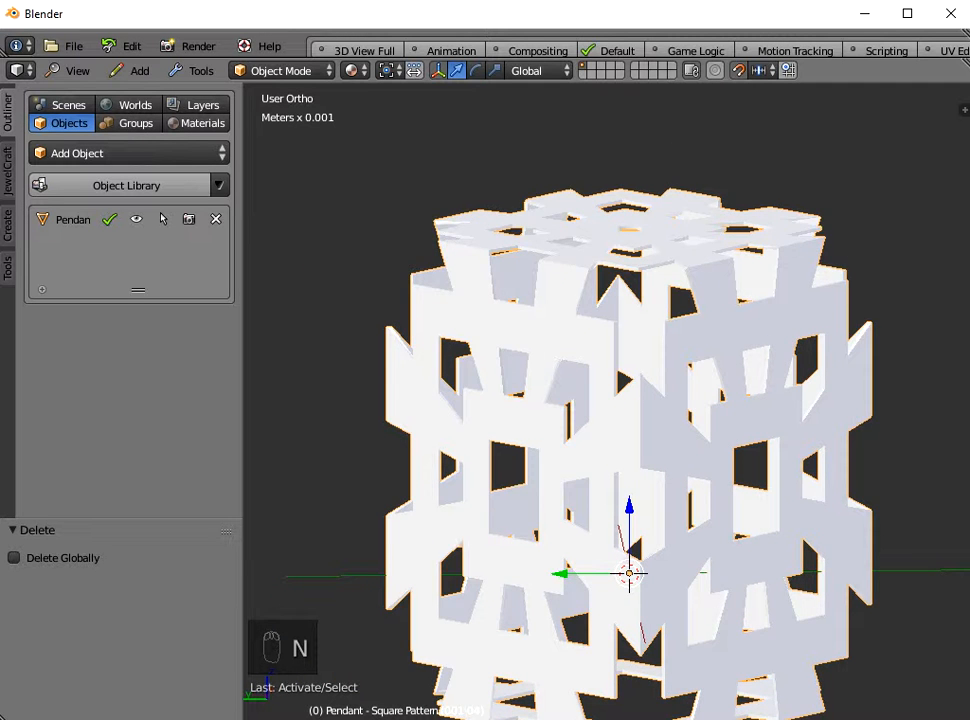
scroll(606, 401, "down", 2)
middle_click_drag(606, 401, 544, 352, "shift")
middle_click_drag(560, 450, 608, 413)
left_click(126, 185)
left_click(130, 203)
left_click(118, 225)
left_click(123, 272)
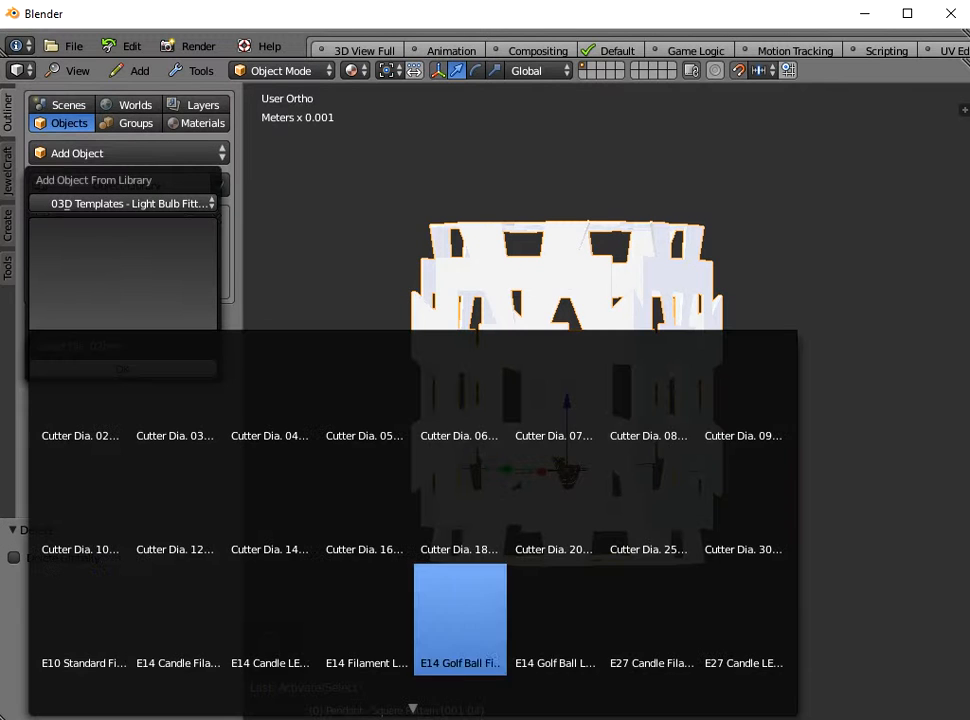
left_click(650, 620)
left_click(123, 369)
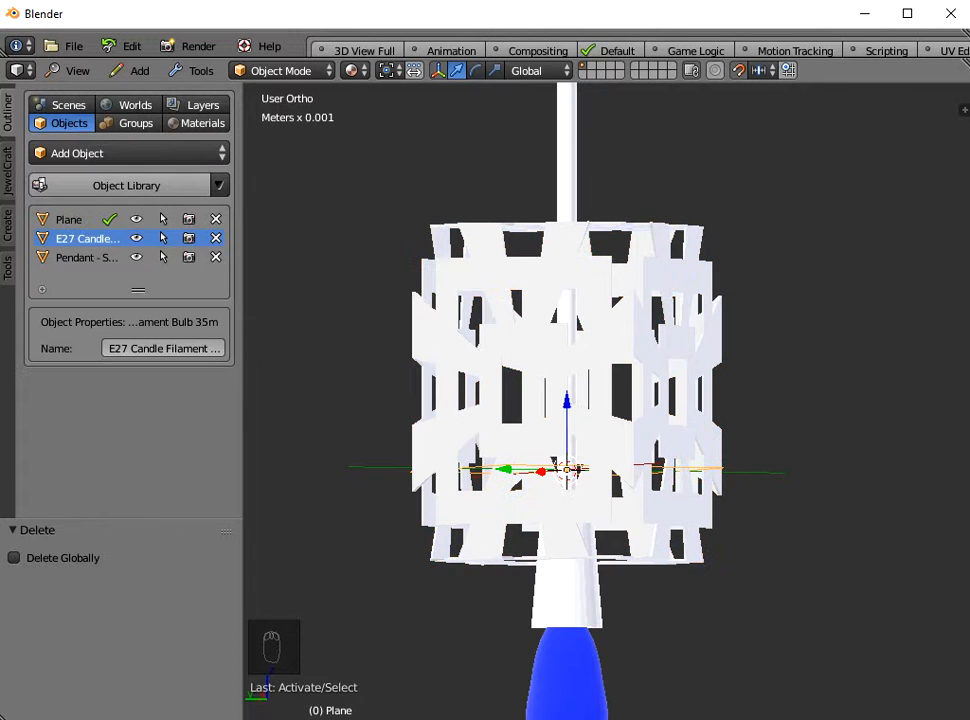
Step: Move the bulb fitting 9.8 cm up along Z into the pendant, then select the pendant and check the fit from the front
left_click_drag(566, 402, 566, 168)
middle_click_drag(600, 400, 672, 414)
left_click(672, 414)
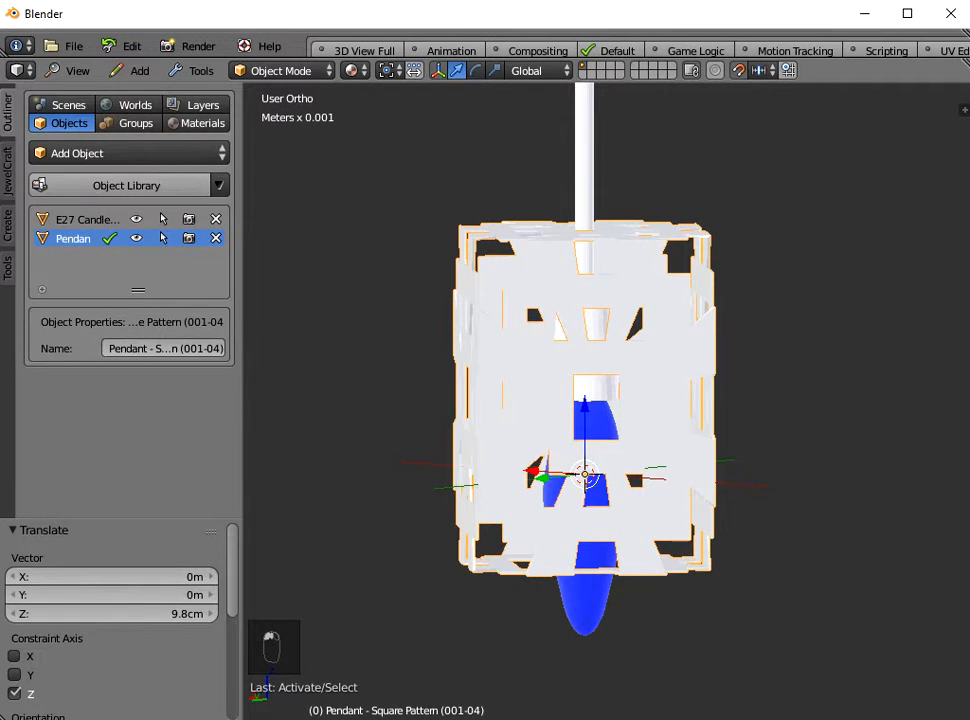
left_click(77, 70)
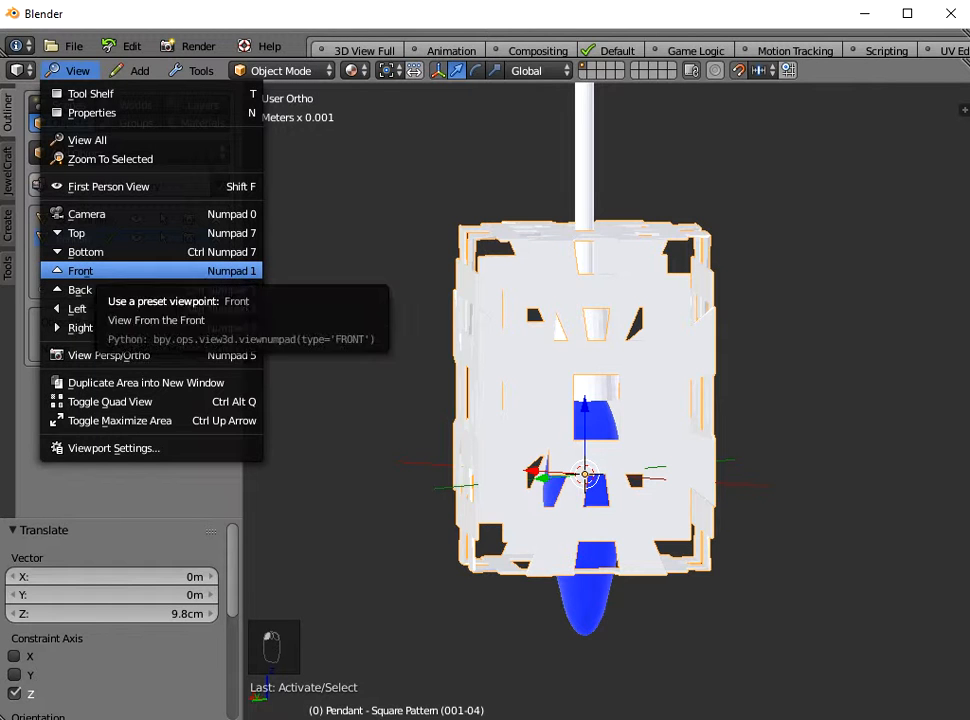
left_click(79, 271)
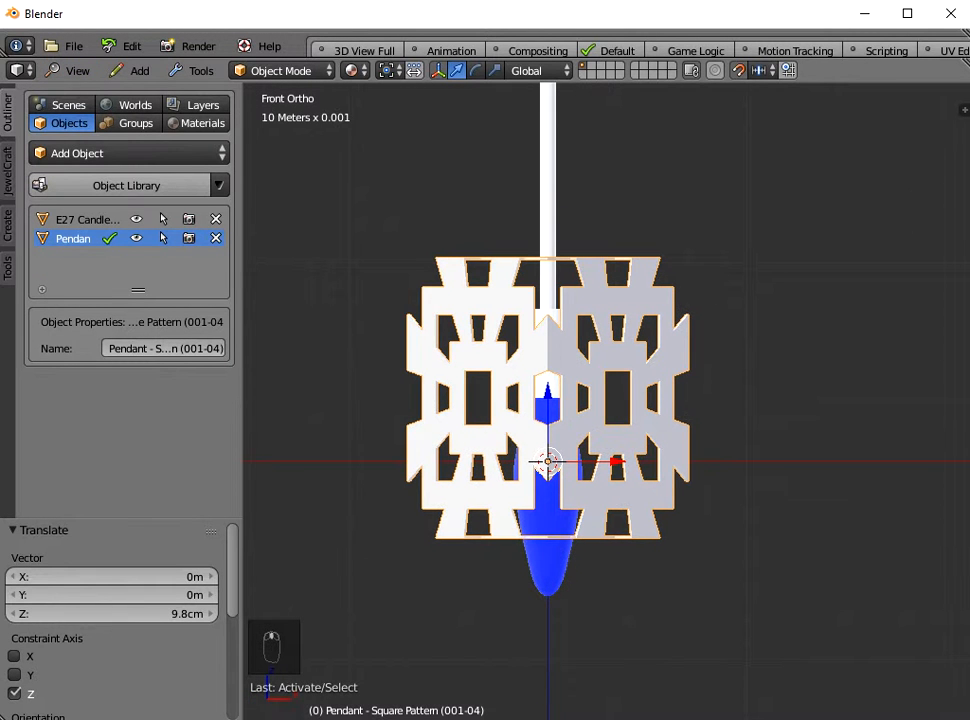
middle_click_drag(600, 400, 600, 437)
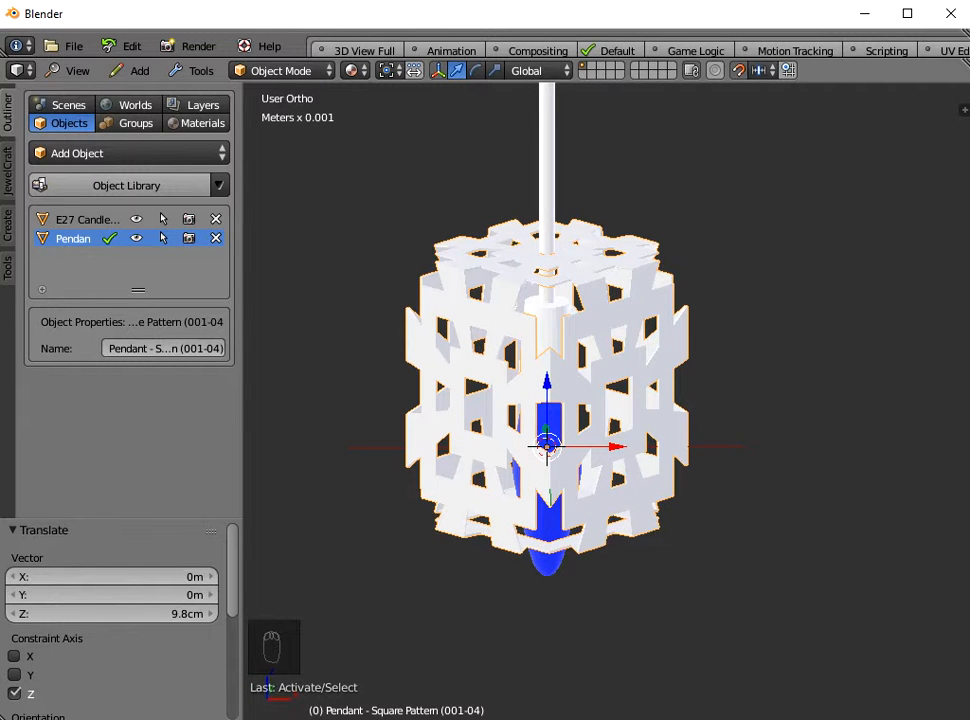
Step: Put the pendant into Edit Mode and turn off limiting the selection to visible geometry
key("Tab")
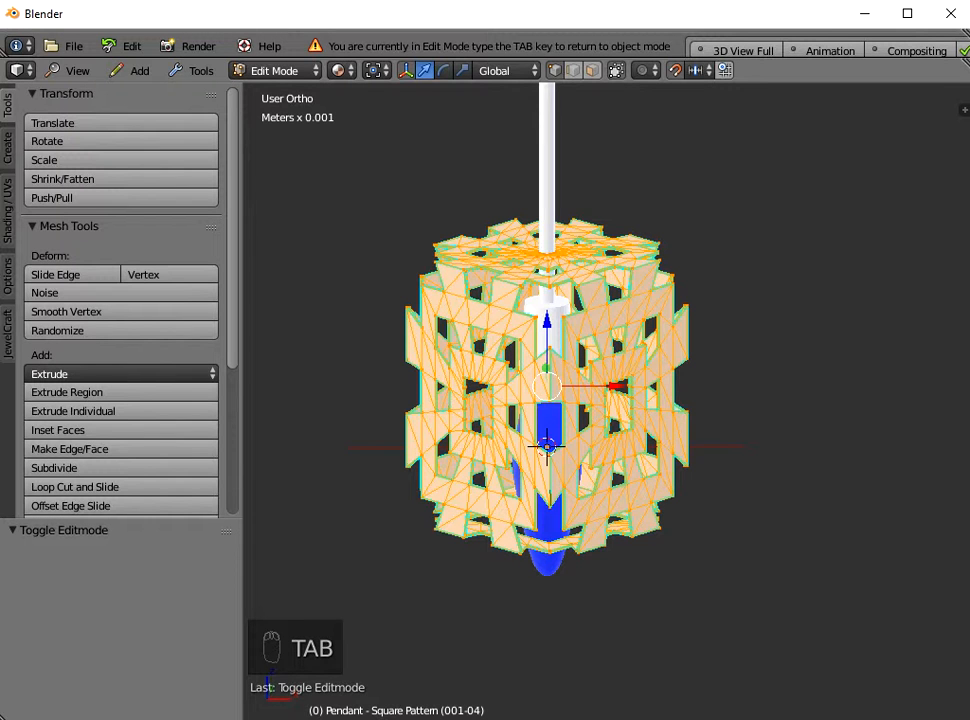
scroll(606, 400, "up", 2)
scroll(610, 400, "up", 2)
middle_click_drag(610, 400, 636, 466)
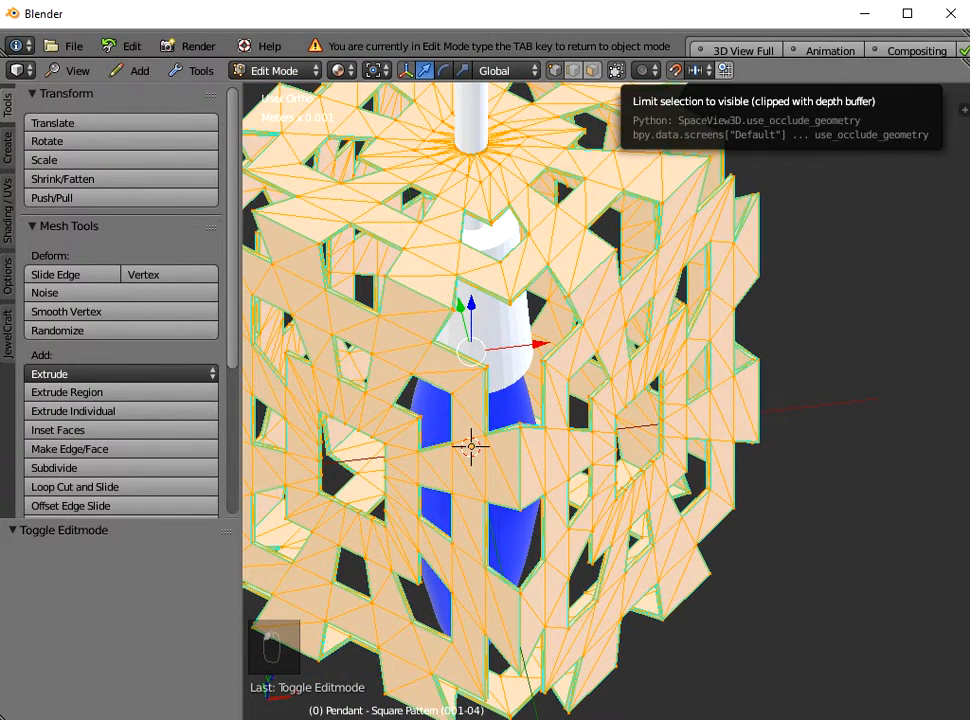
left_click(724, 70)
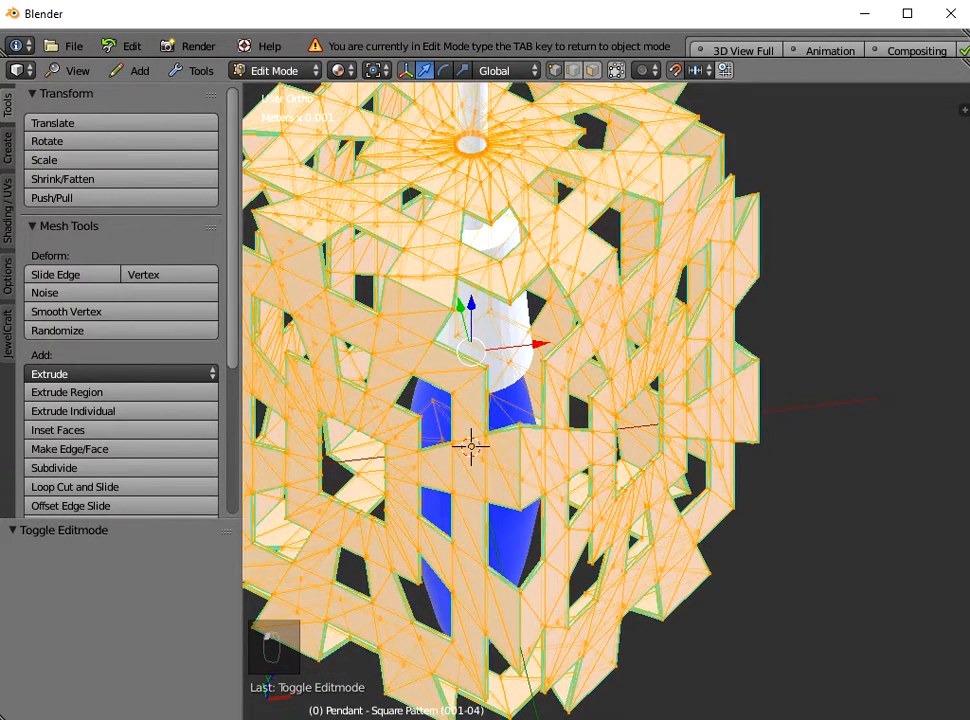
scroll(606, 401, "down", 4)
middle_click_drag(606, 401, 622, 335)
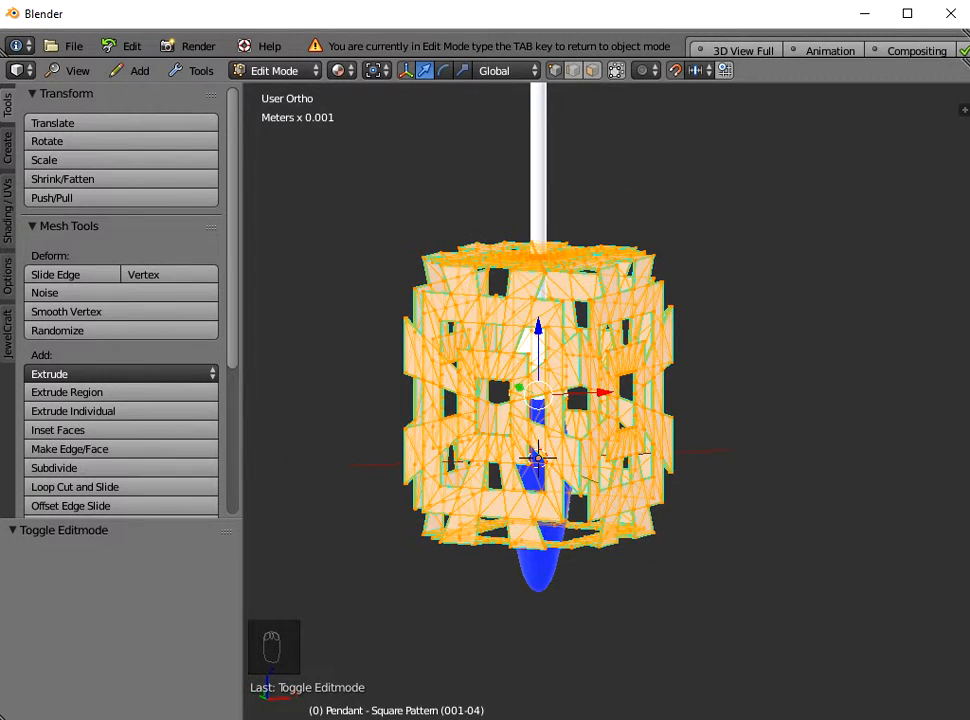
Step: Lengthen the pendant by box-selecting its lower half in front view and moving it 5 cm down along Z
key("a")
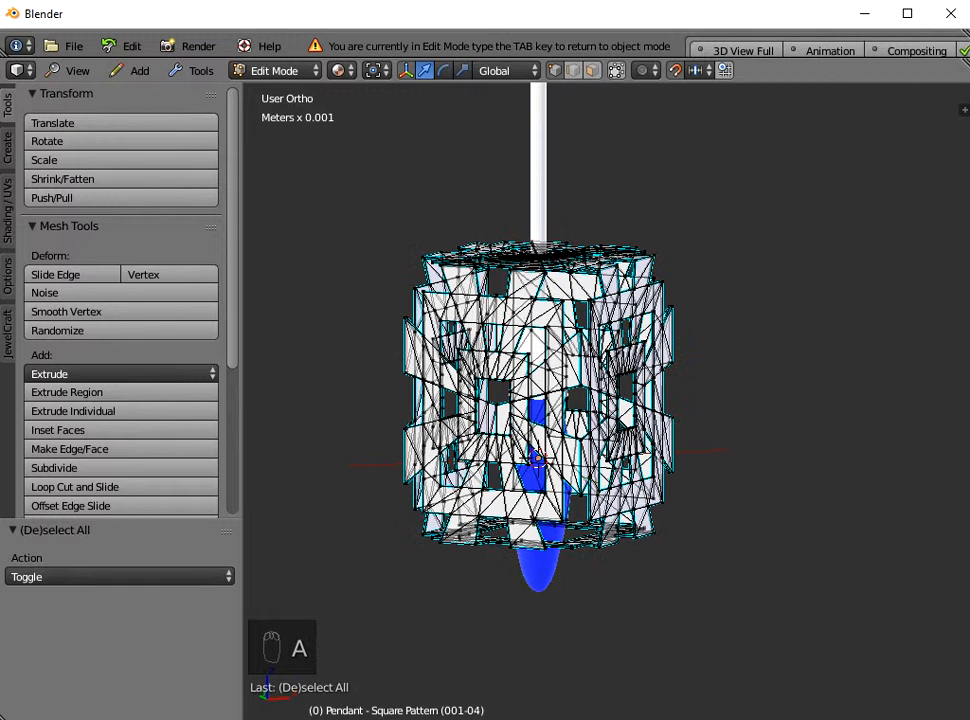
left_click(66, 70)
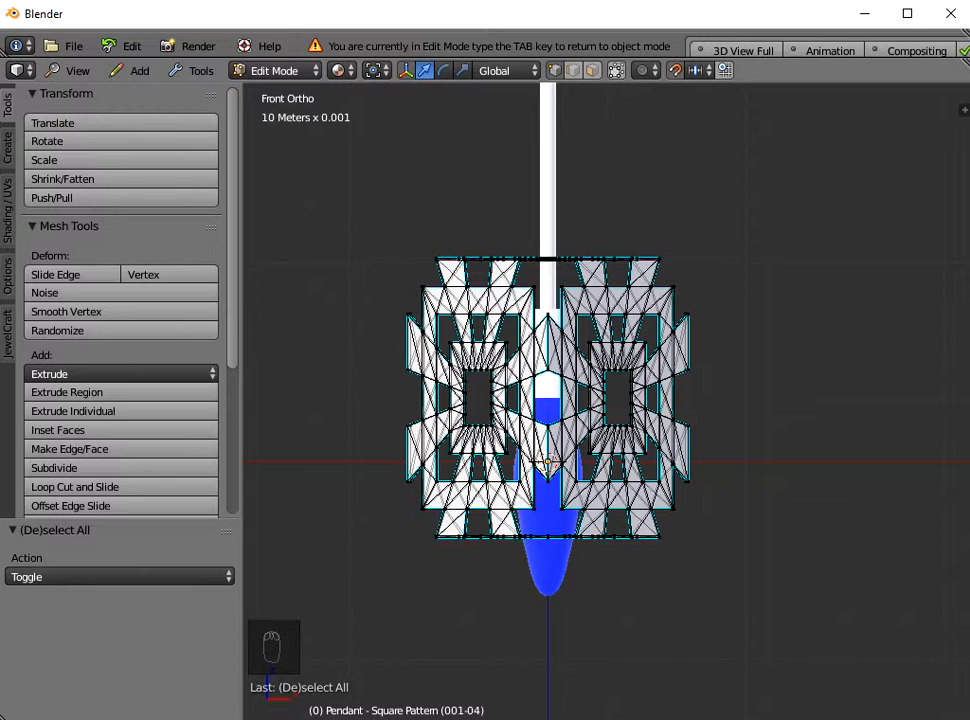
key("b")
left_click_drag(759, 647, 334, 397)
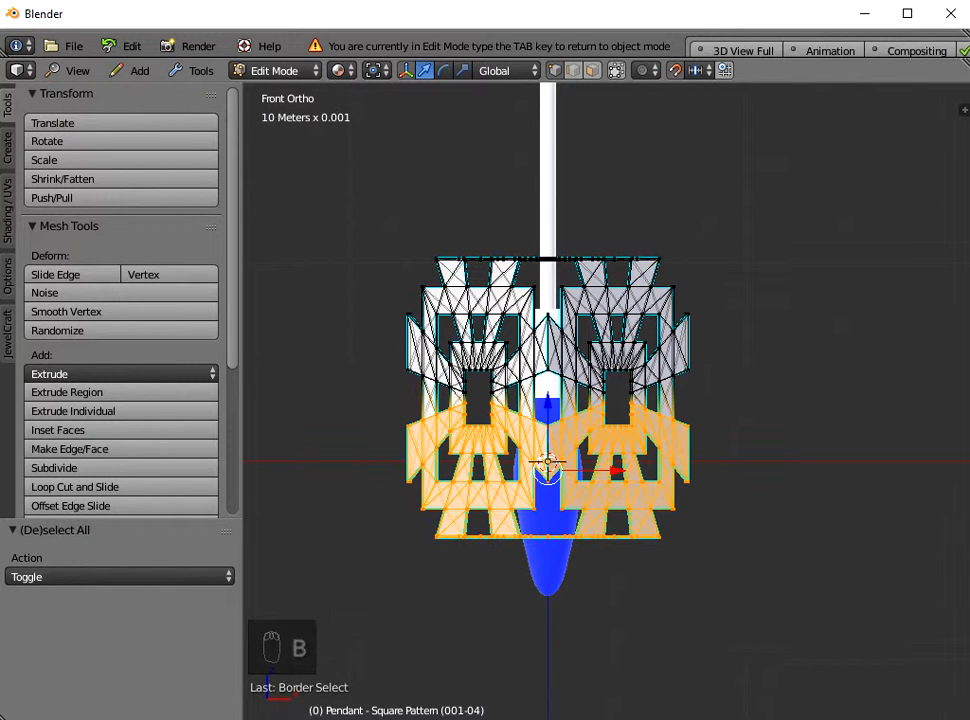
left_click_drag(548, 401, 548, 501)
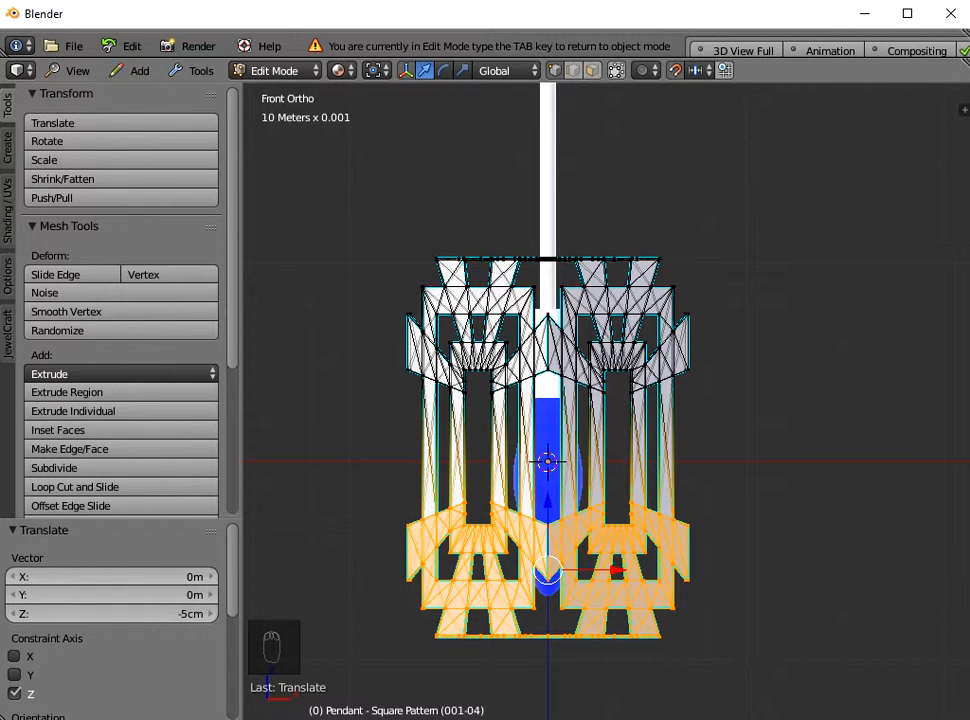
key("a")
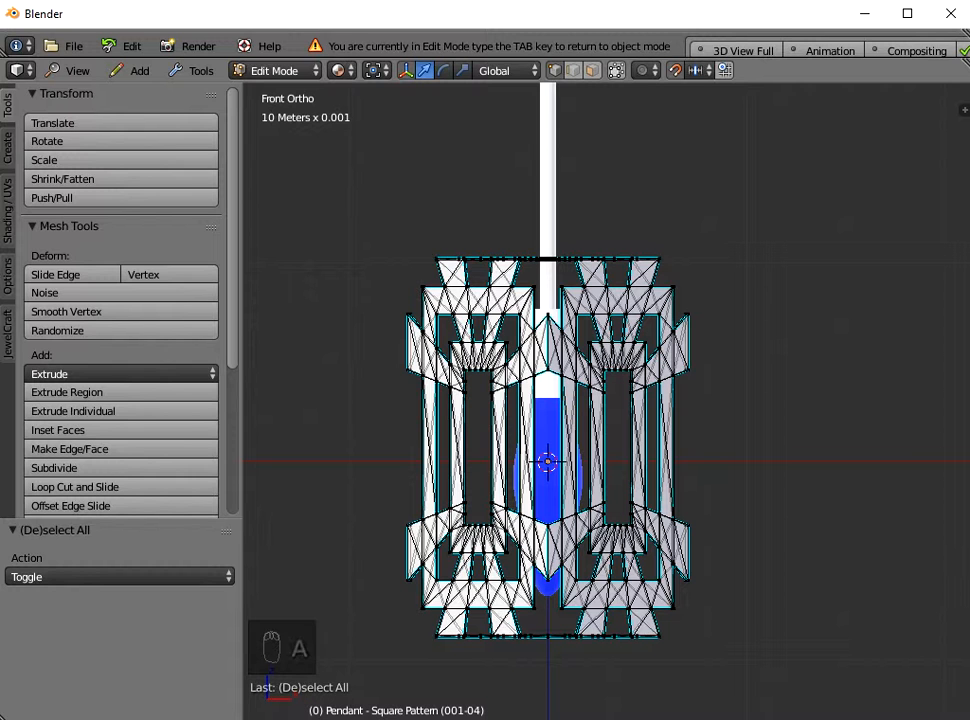
Step: Box-select the pendant's middle band and scale it inward with smooth proportional editing, using a proportional size of 41.14, and return to Object Mode
key("b")
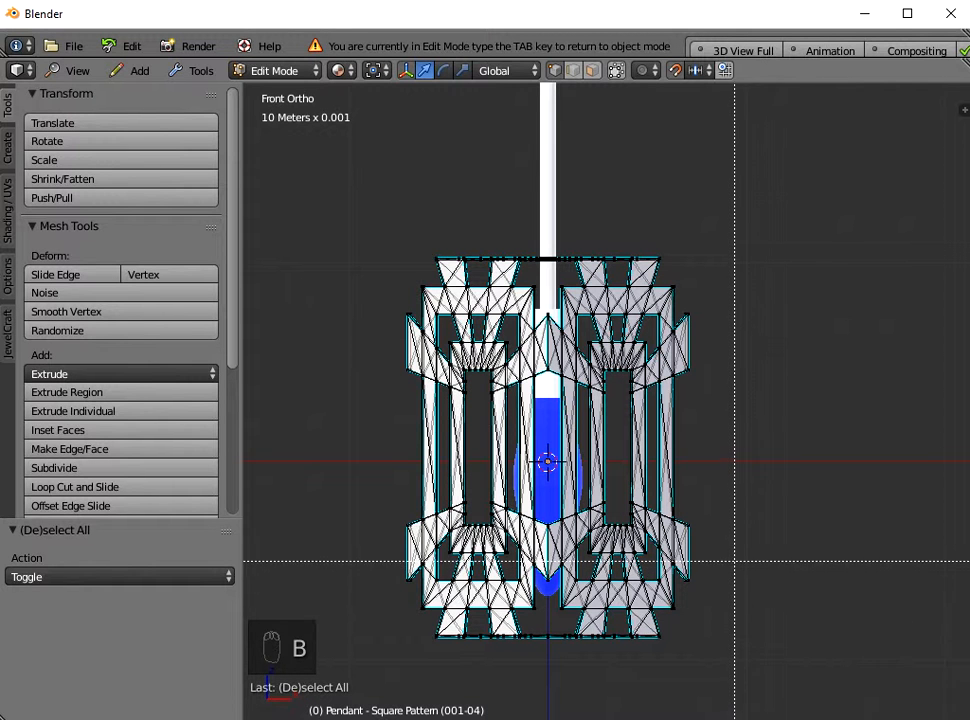
left_click_drag(733, 556, 350, 338)
middle_click_drag(350, 338, 520, 355)
scroll(540, 450, "down", 2)
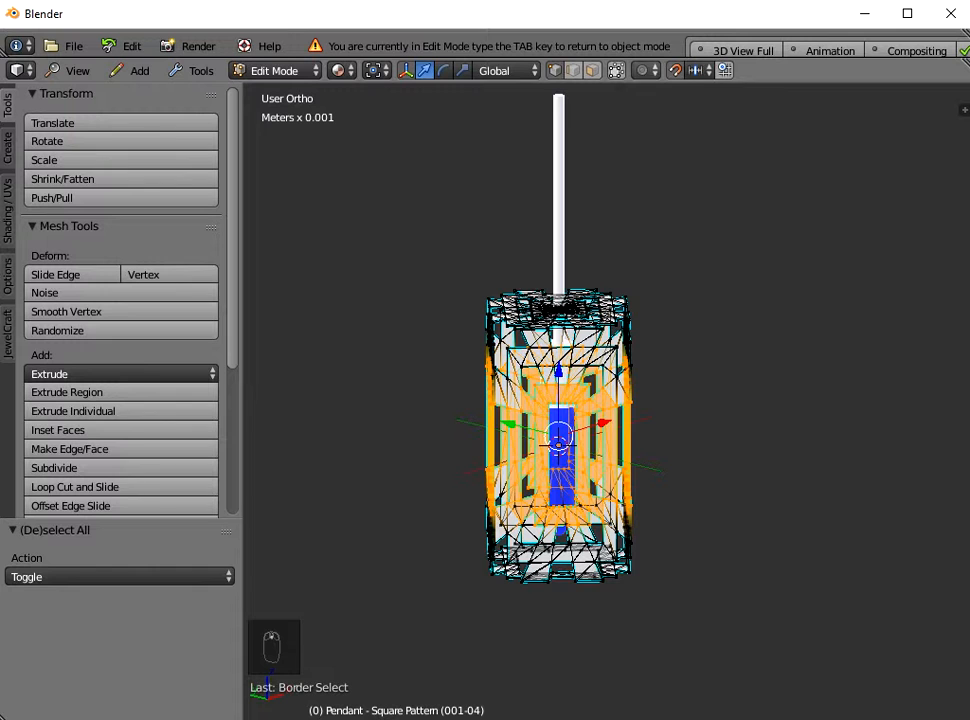
left_click(645, 70)
left_click(660, 115)
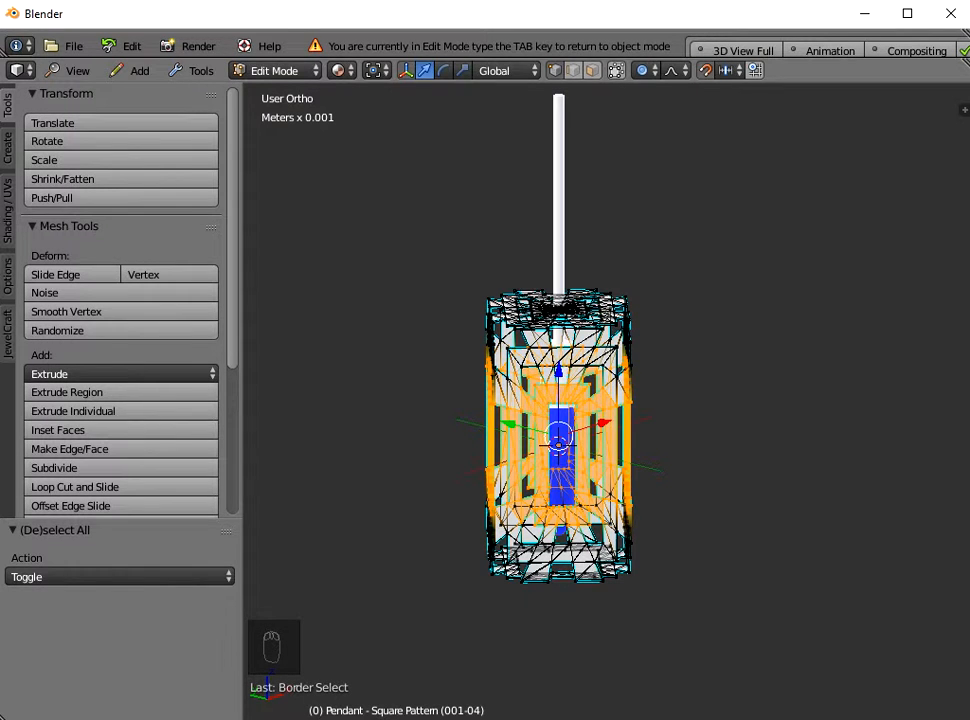
key("s")
scroll(698, 634, "down", 17)
scroll(698, 634, "down", 3)
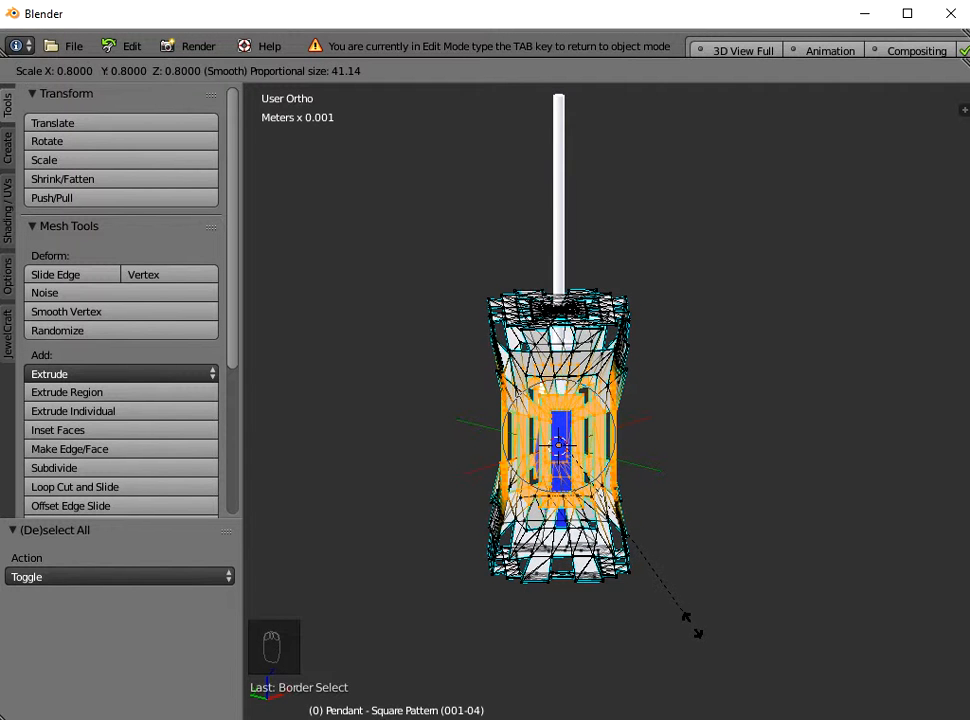
left_click(680, 606)
mouse_move(680, 606)
middle_mouse_down()
mouse_move(700, 590)
mouse_move(685, 610)
mouse_move(712, 606)
mouse_move(680, 602)
middle_mouse_up()
key("a")
key("Tab")
Step: Box-select the pendant's bottom rim in front view, scale it to 0.7 with proportional editing, and inspect the shape in Object Mode
left_click(78, 70)
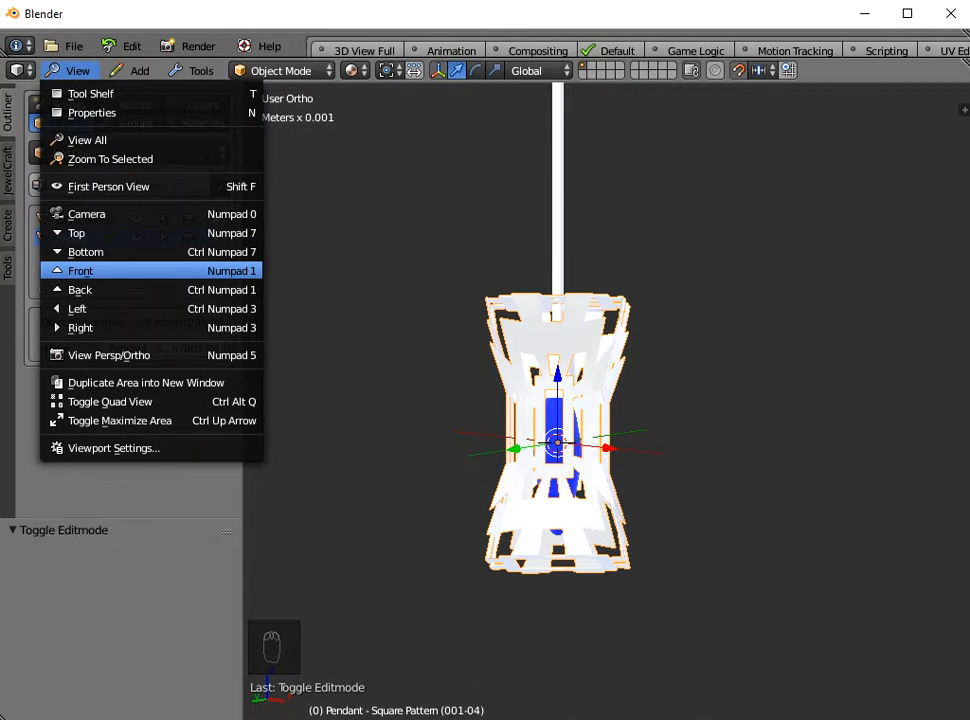
left_click(90, 271)
key("Tab")
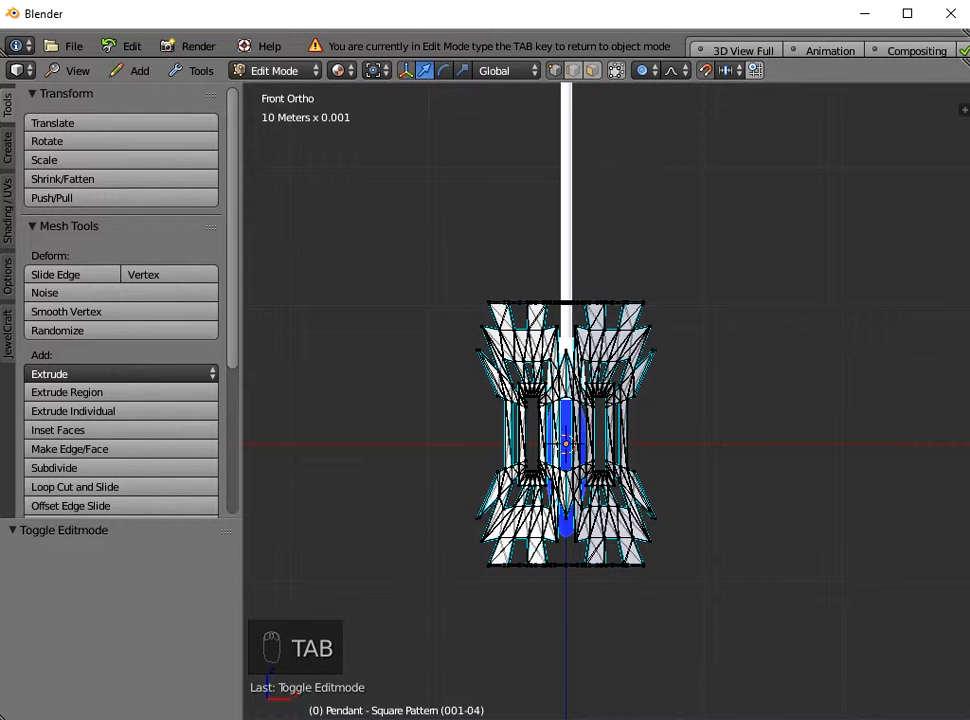
key("b")
key("b")
left_click_drag(697, 622, 463, 556)
middle_click_drag(463, 556, 518, 596)
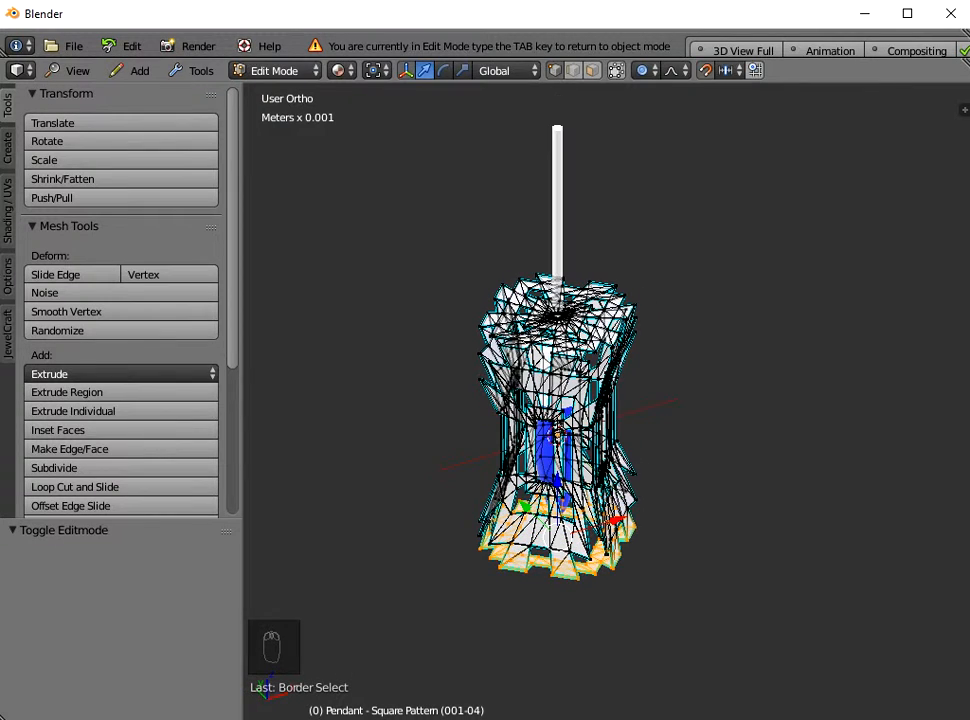
key("s")
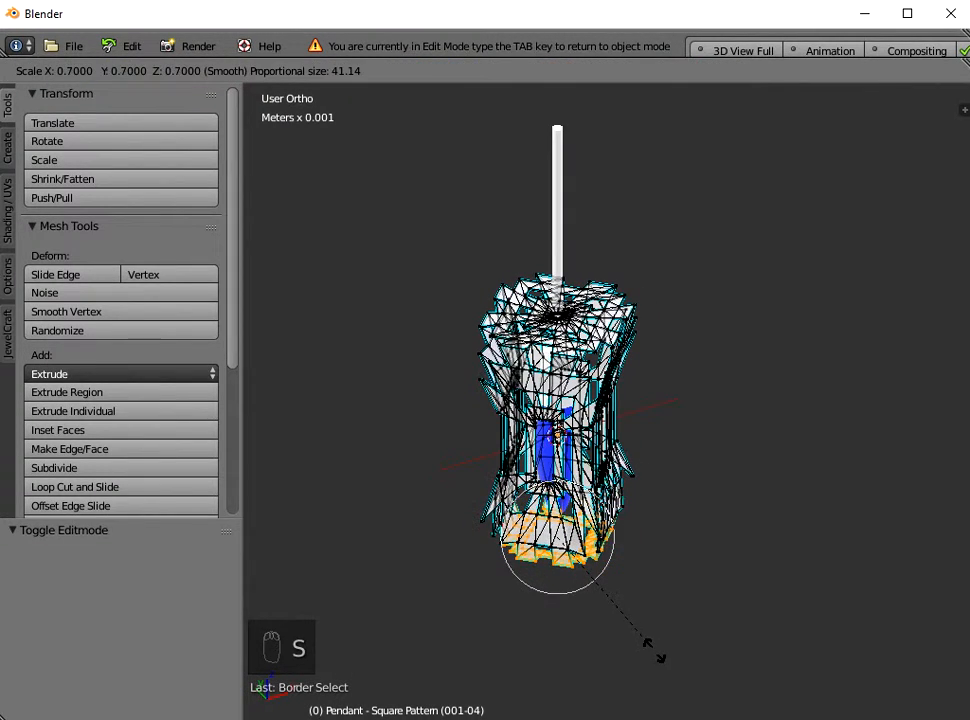
left_click(652, 658)
middle_click_drag(550, 400, 570, 435)
key("Tab")
scroll(566, 430, "down", 2)
middle_click_drag(545, 374, 605, 402)
scroll(605, 402, "up", 4)
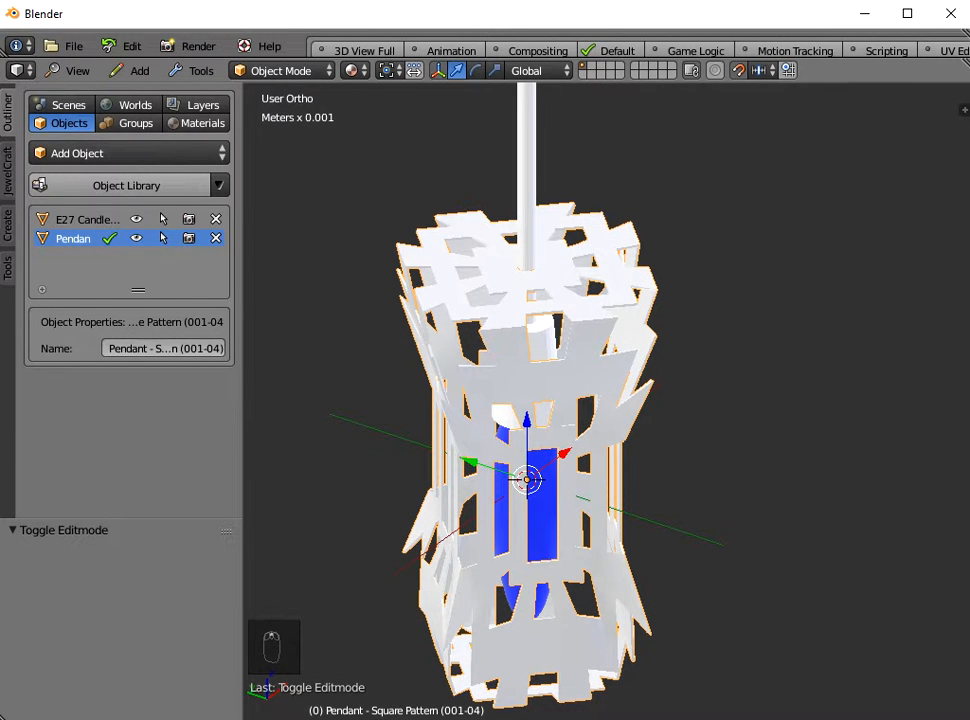